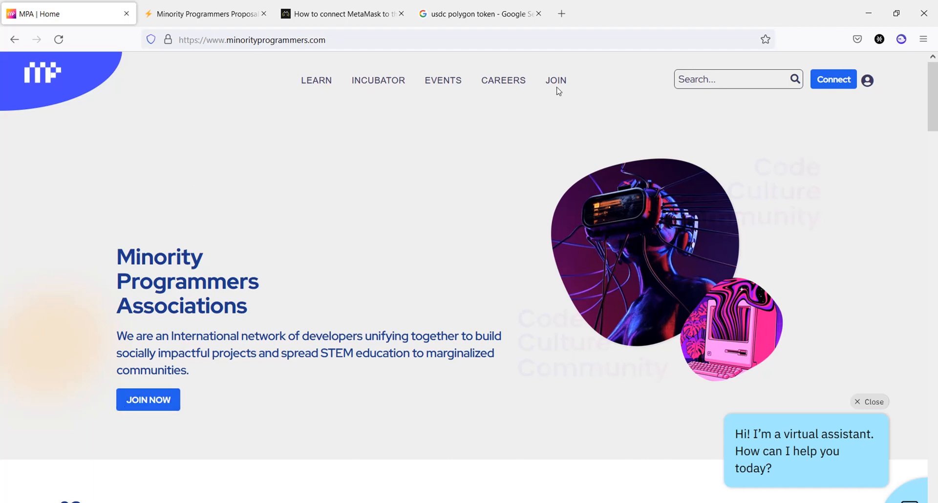
# Open the Minority Programmers join page on Snapshot and search the web for "metmask" in a new tab.
pyautogui.click(158, 406)
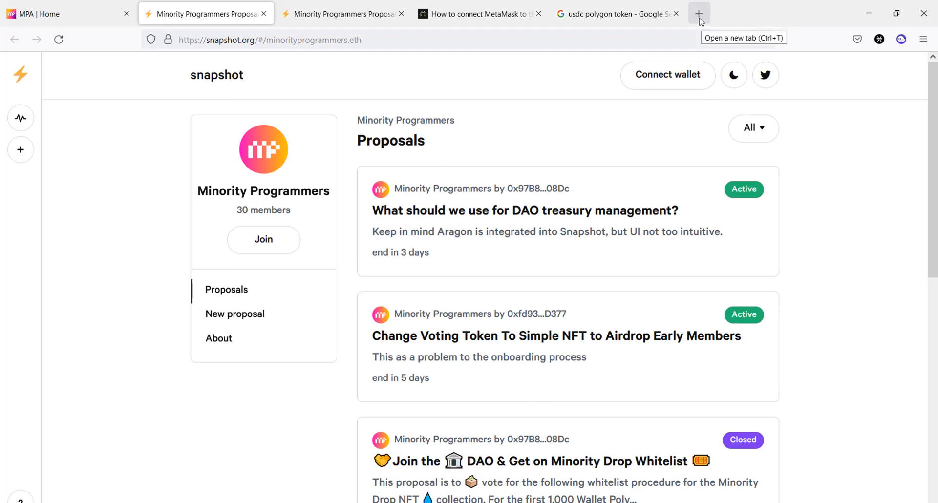
pyautogui.click(699, 15)
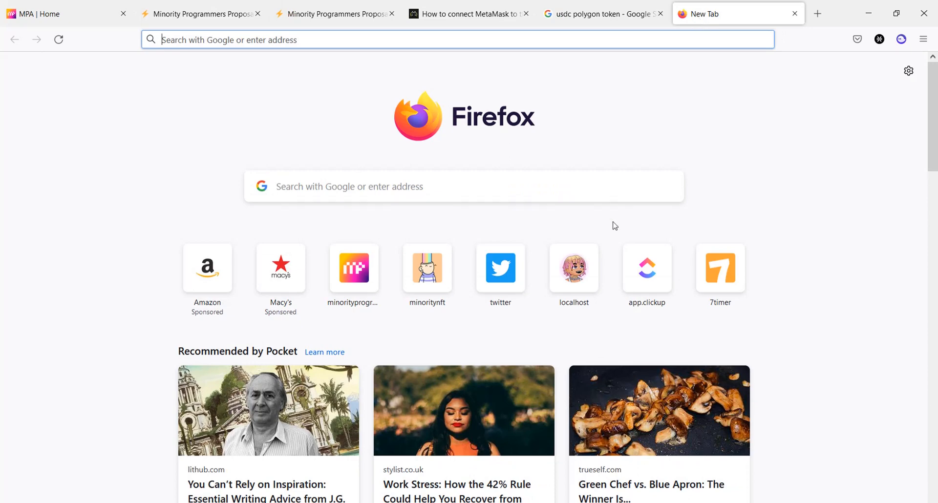
pyautogui.write('metmask')
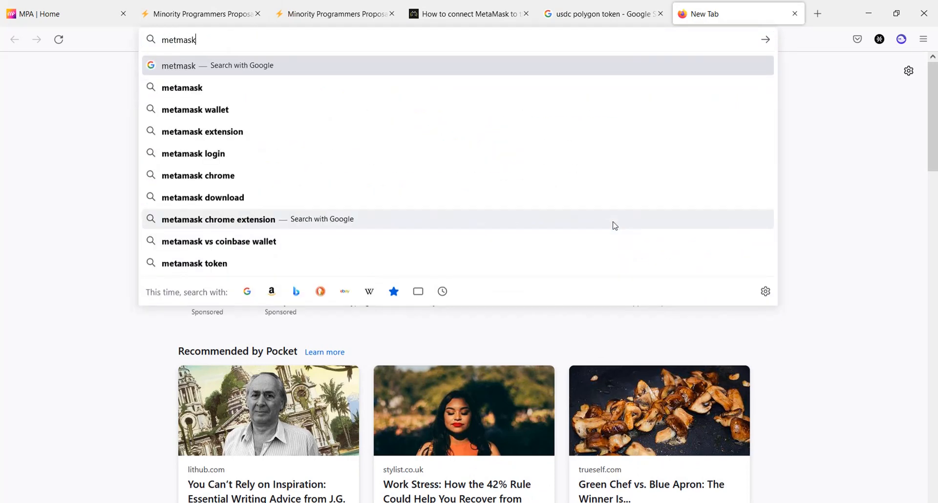
pyautogui.press('Return')
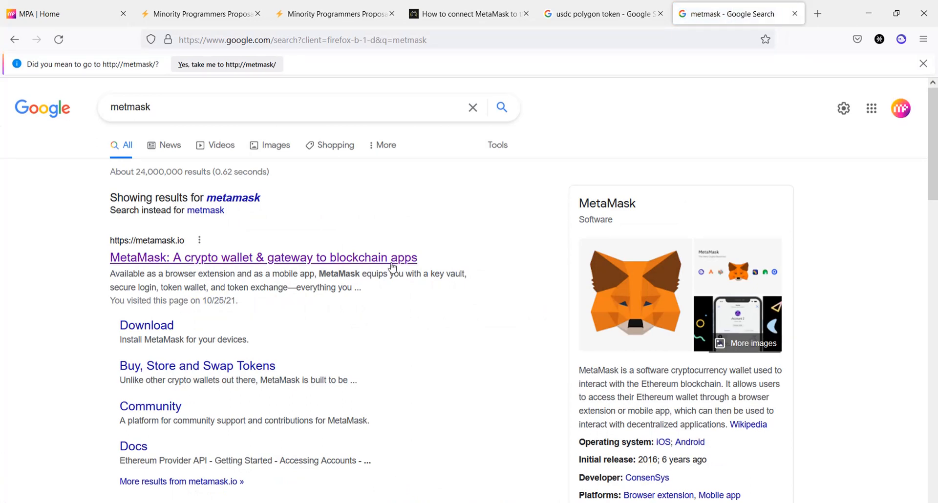
# Install the MetaMask extension for Firefox from the official MetaMask site and close the duplicate welcome tab.
pyautogui.click(393, 268)
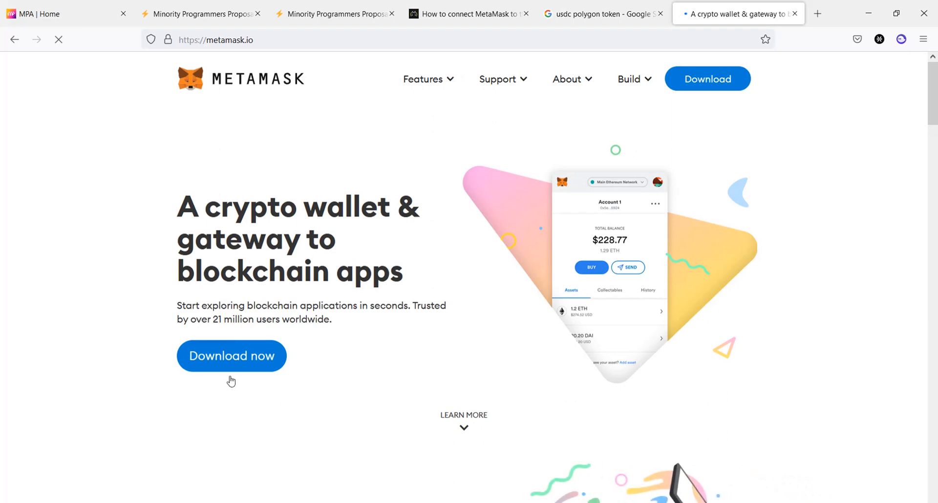
pyautogui.click(208, 369)
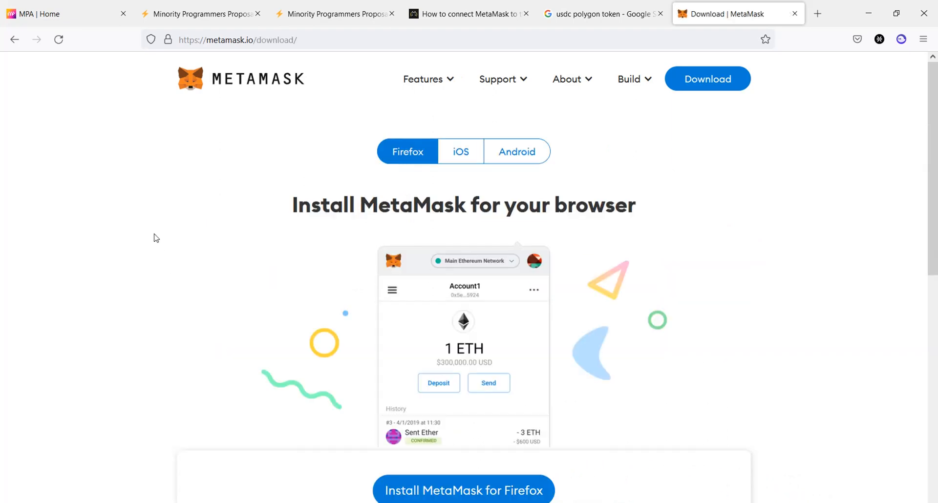
pyautogui.scroll(-3, 361, 371)
pyautogui.scroll(-1, 361, 371)
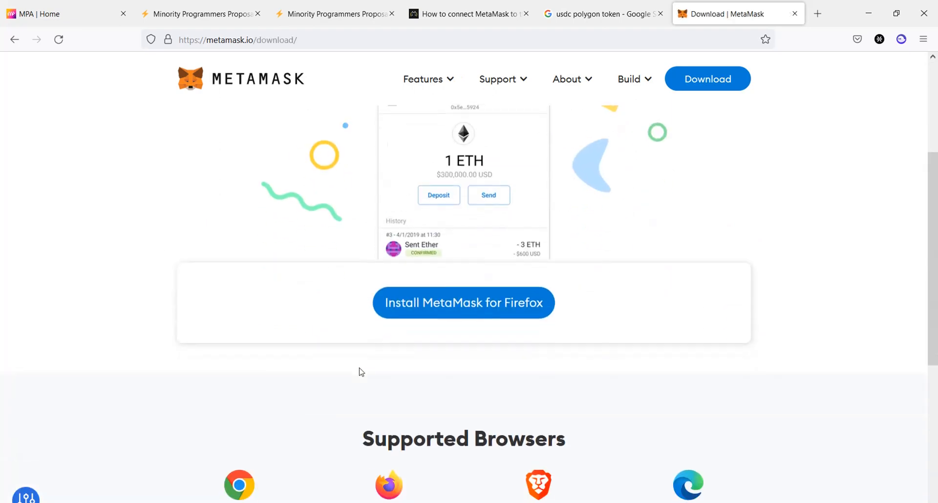
pyautogui.click(421, 313)
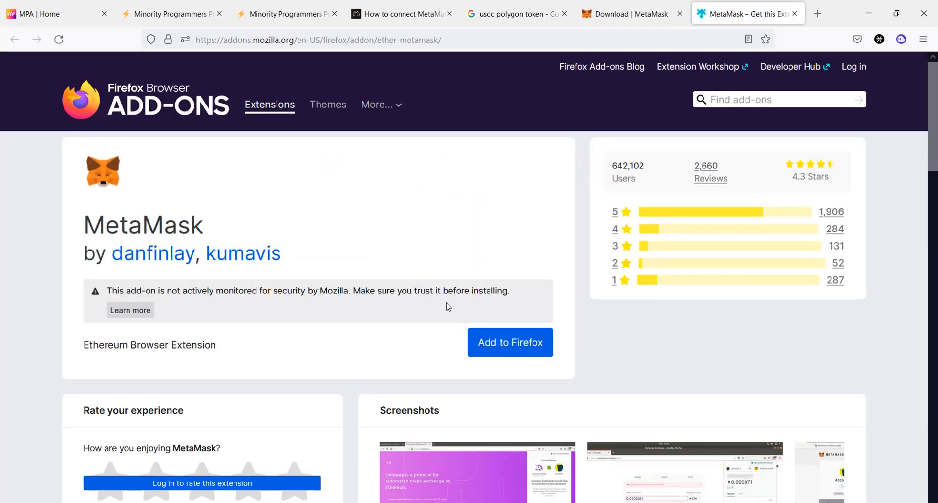
pyautogui.click(491, 343)
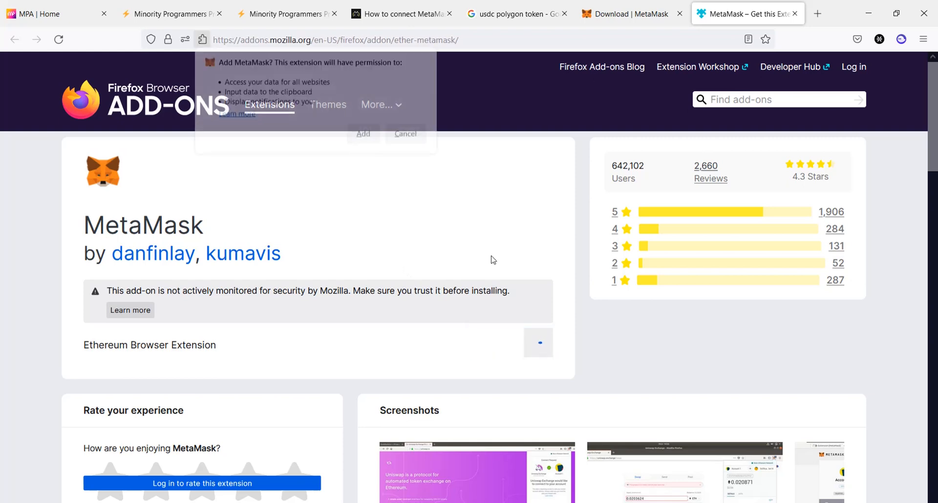
pyautogui.click(362, 133)
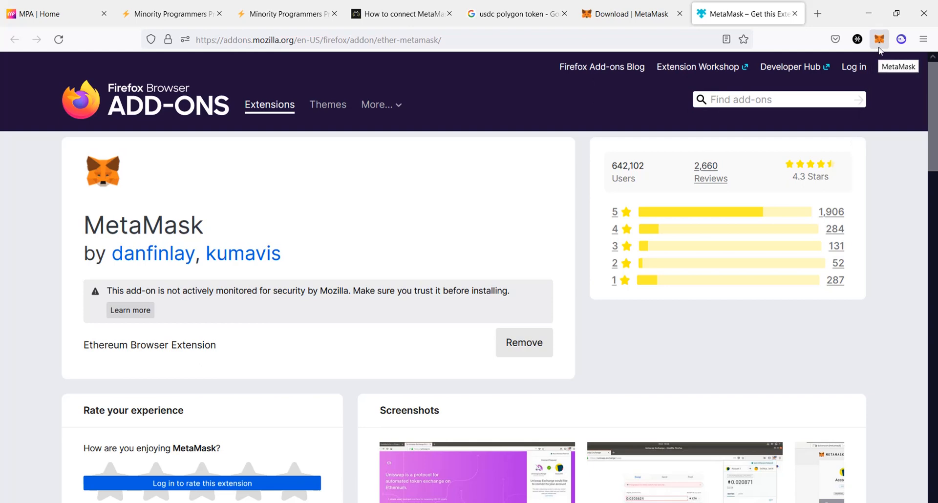
pyautogui.click(597, 19)
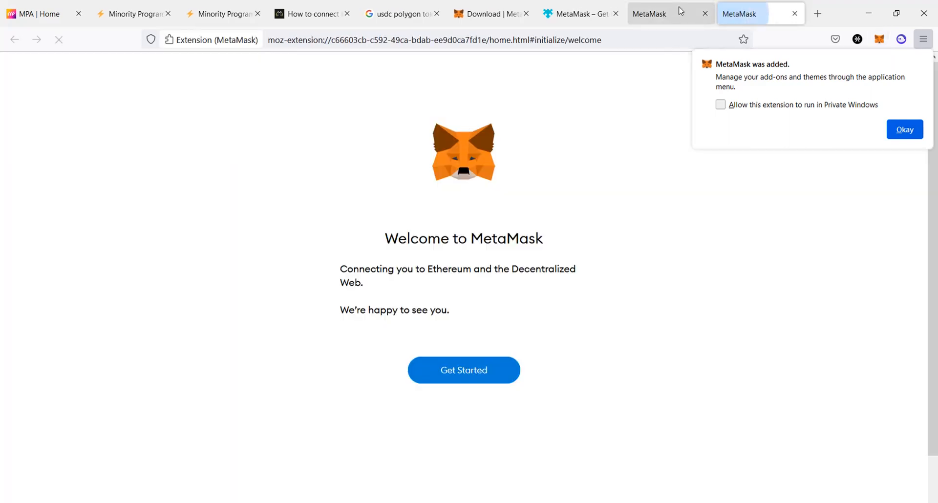
pyautogui.click(705, 13)
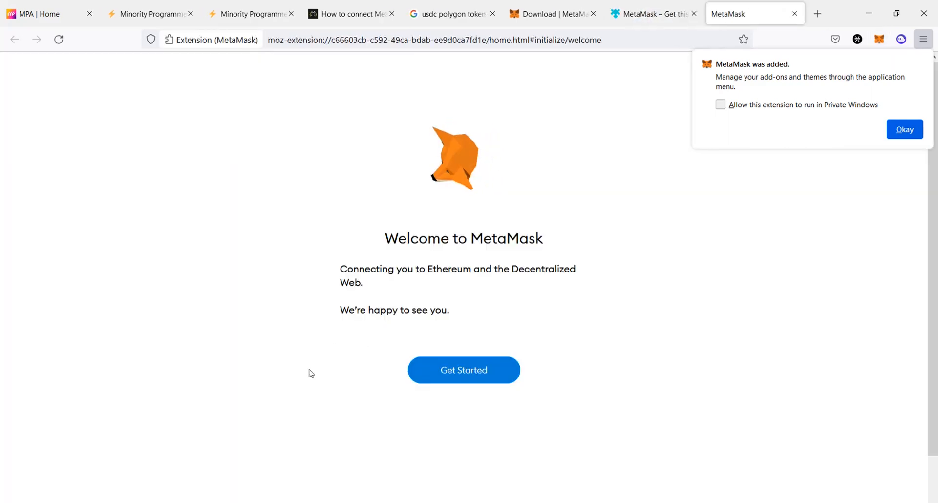
# Start setting up MetaMask by choosing to create a new wallet and agreeing to the usage data collection.
pyautogui.click(462, 379)
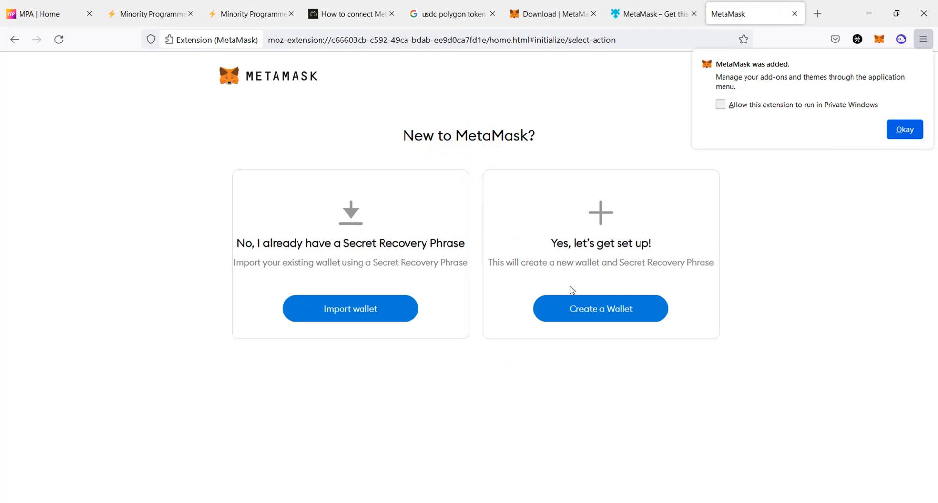
pyautogui.click(589, 307)
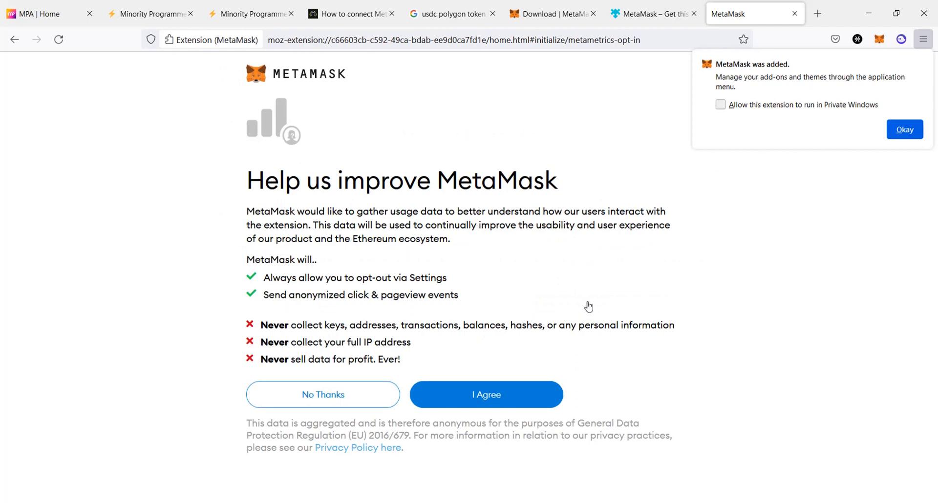
pyautogui.click(519, 399)
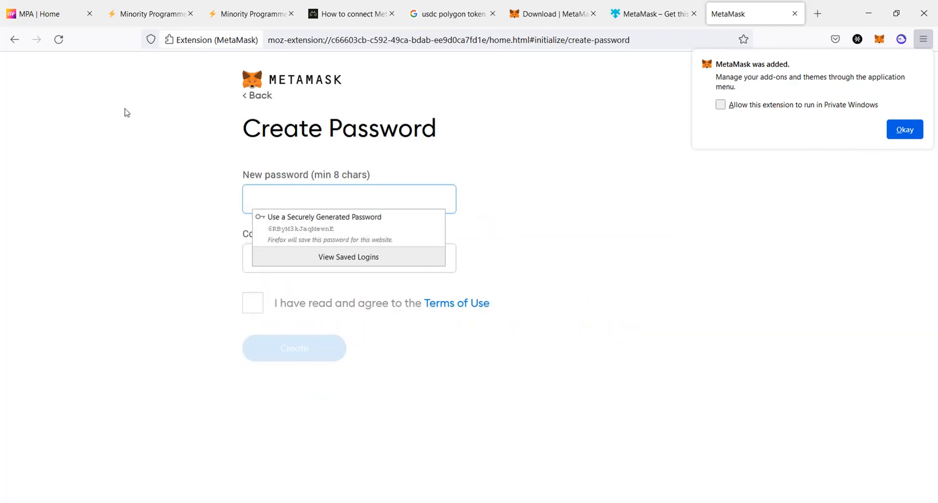
# Fill the new wallet password with the securely generated one, accept the Terms of Use and create the password.
pyautogui.click(284, 192)
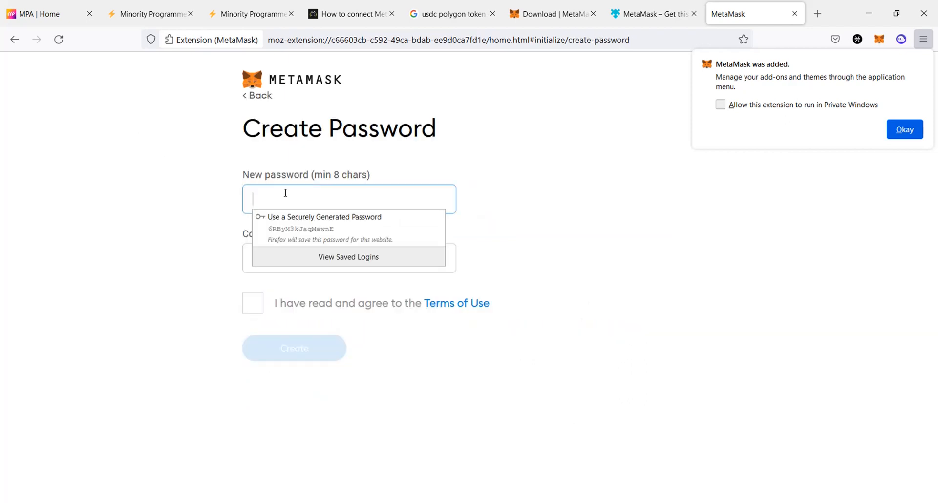
pyautogui.click(307, 224)
pyautogui.click(211, 221)
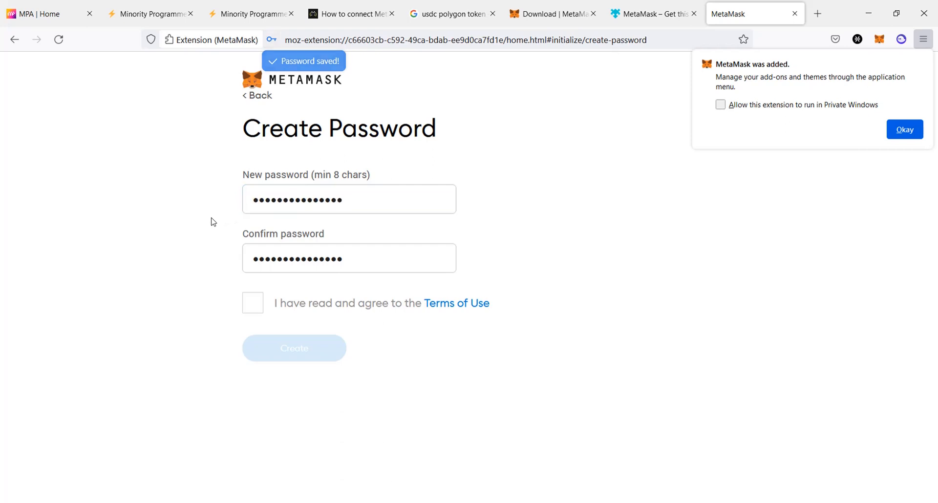
pyautogui.click(252, 303)
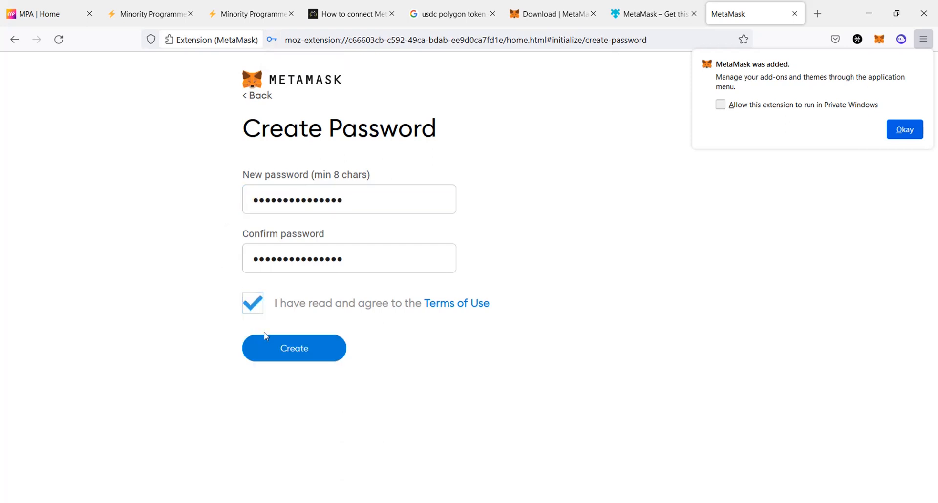
pyautogui.click(279, 352)
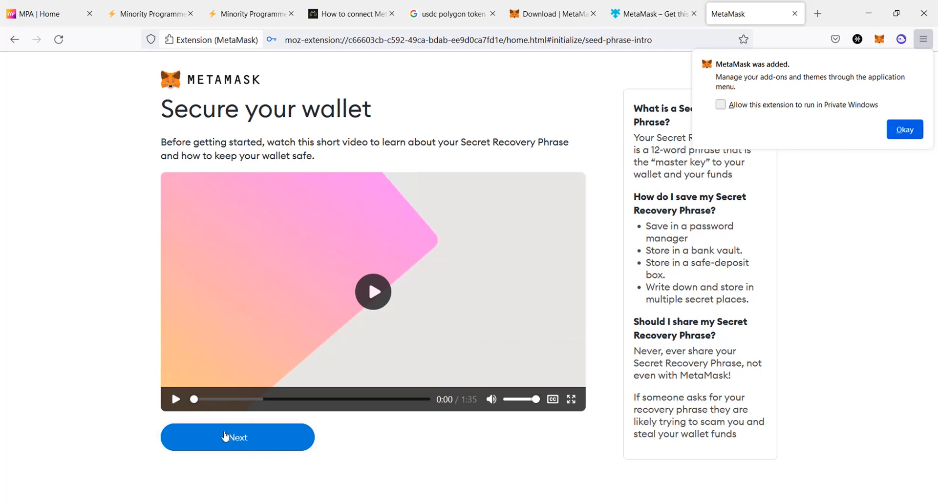
# Move past the wallet security video, reveal the Secret Recovery Phrase and continue to its confirmation page.
pyautogui.click(225, 437)
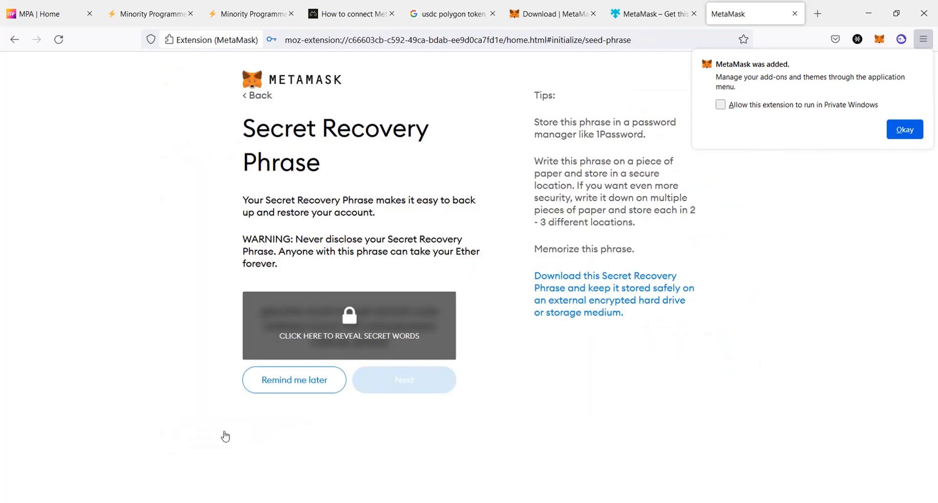
pyautogui.click(328, 335)
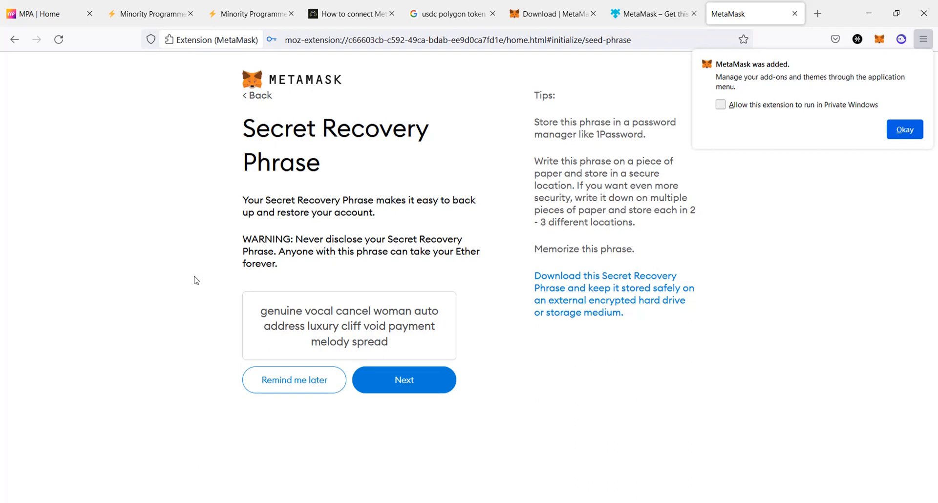
pyautogui.click(393, 378)
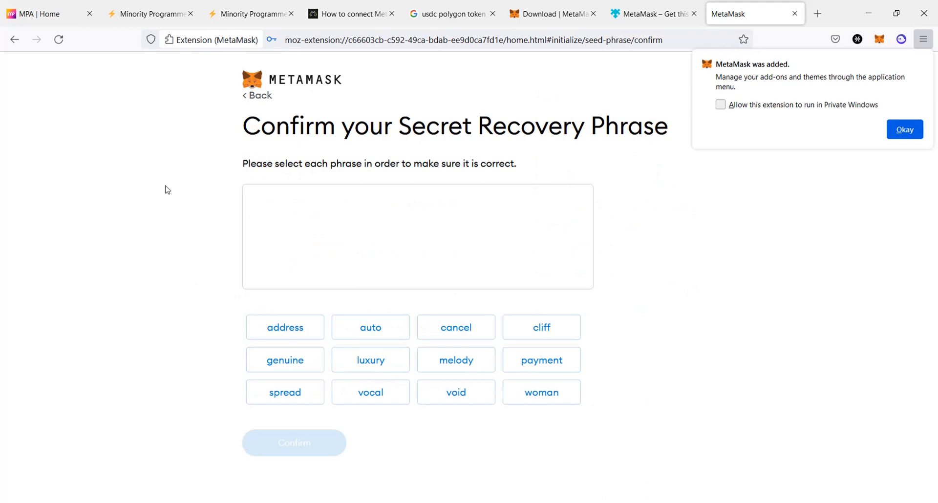
# Return to the Secret Recovery Phrase page, reveal the words again and copy the whole phrase.
pyautogui.click(11, 36)
pyautogui.click(239, 432)
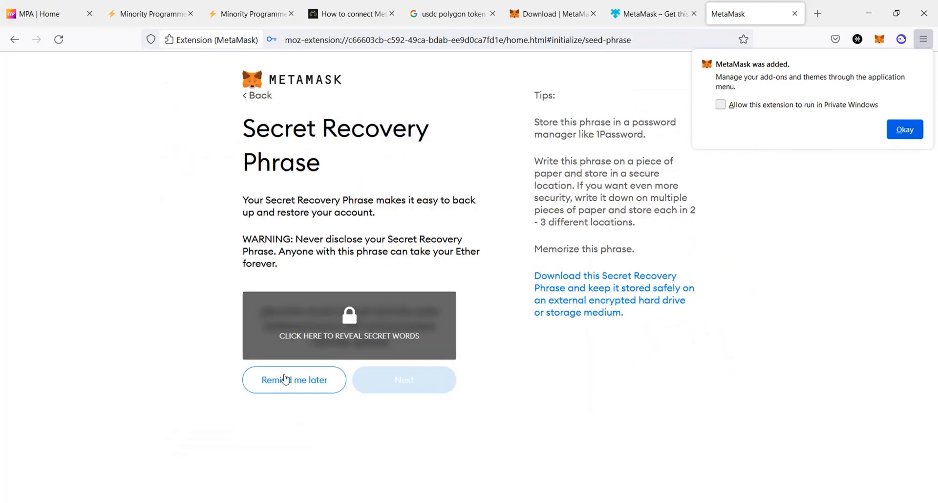
pyautogui.click(310, 336)
pyautogui.tripleClick(317, 327)
pyautogui.hotkey('ctrl', 'a')
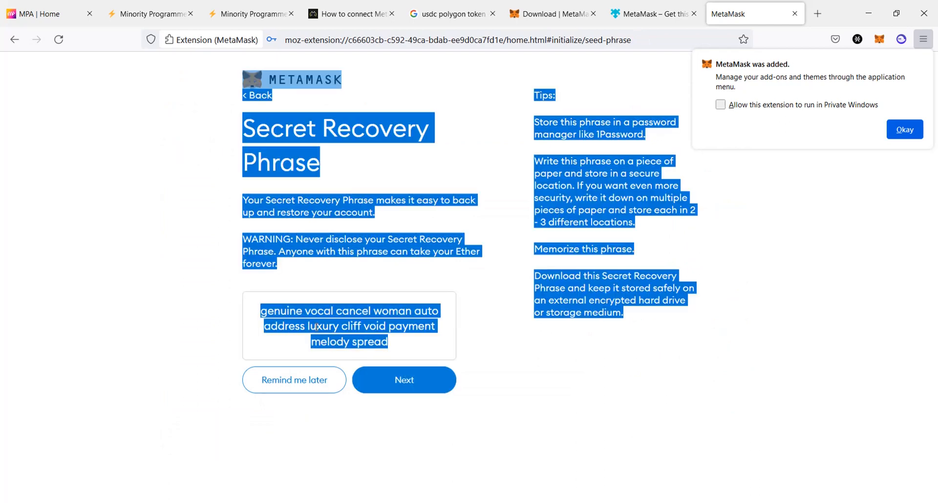
pyautogui.tripleClick(317, 327)
pyautogui.hotkey('ctrl', 'c')
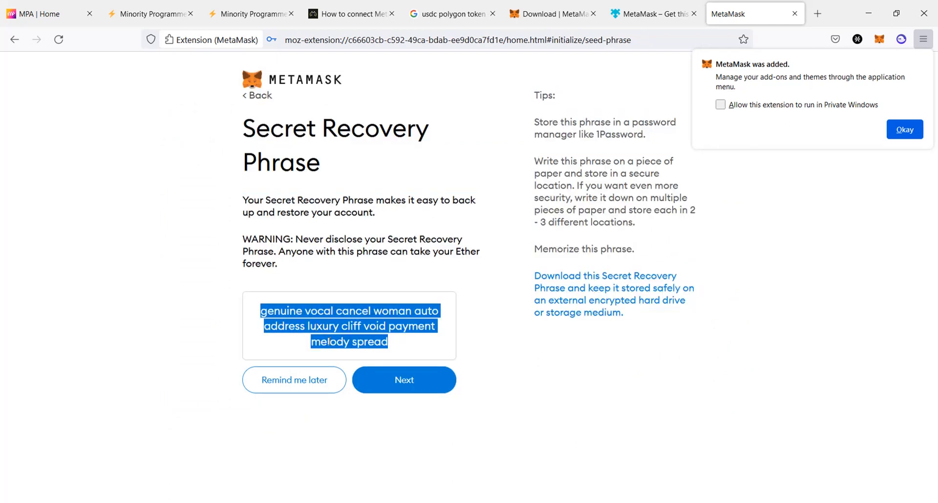
# Continue to the phrase confirmation page and paste the copied Secret Recovery Phrase into the address field as a reference without submitting it.
pyautogui.click(387, 380)
pyautogui.doubleClick(336, 43)
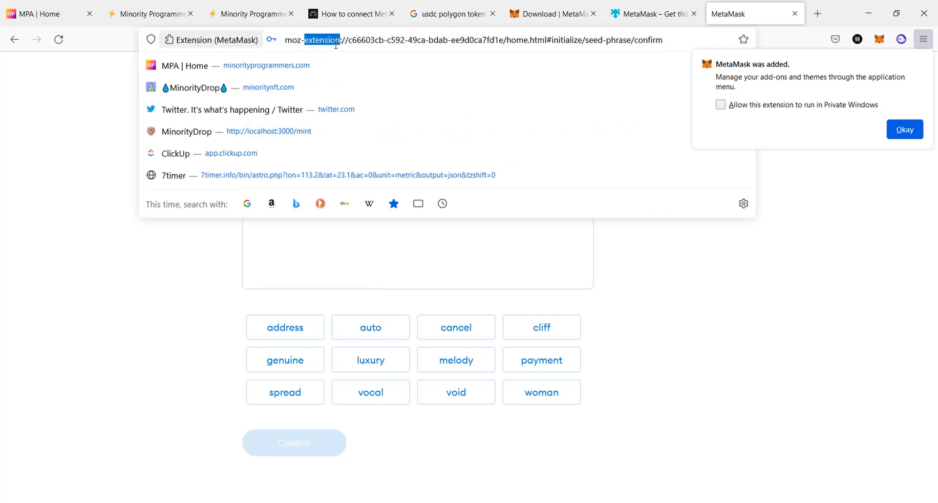
pyautogui.hotkey('ctrl', 'a')
pyautogui.hotkey('ctrl', 'v')
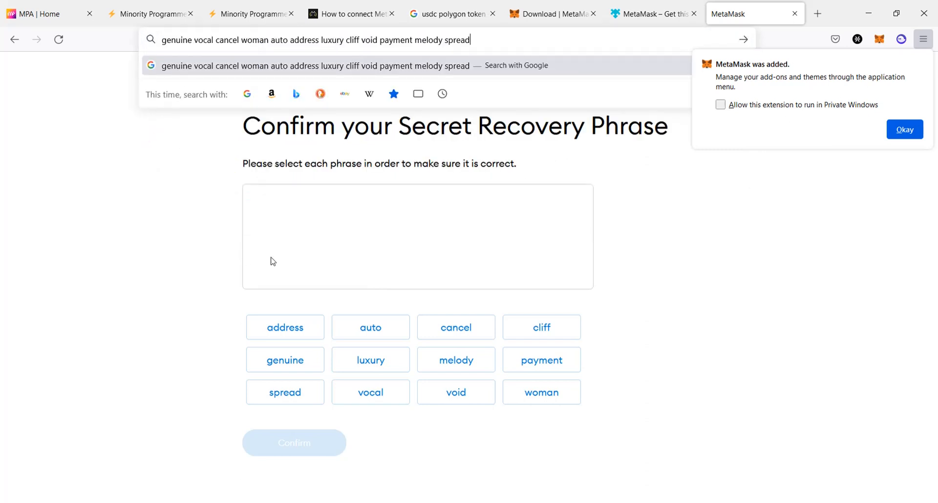
pyautogui.click(286, 258)
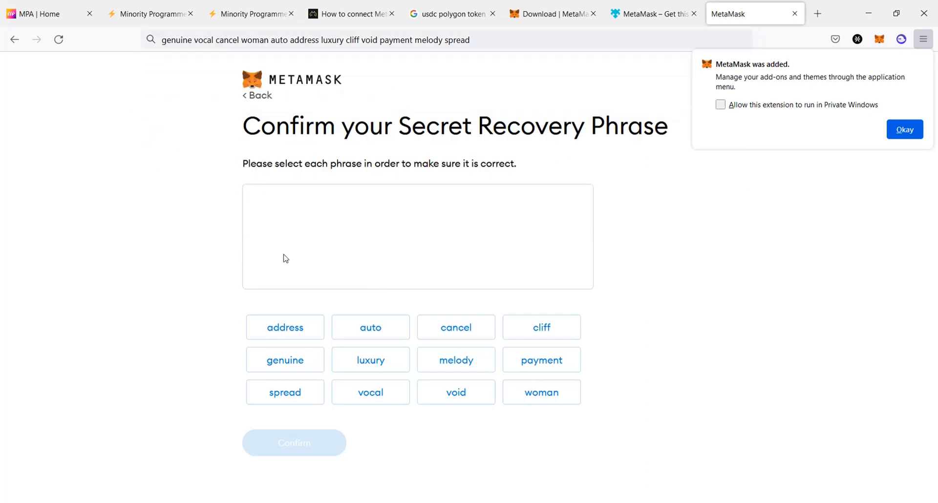
# Select all the Secret Recovery Phrase words in their correct order and confirm the phrase.
pyautogui.click(310, 362)
pyautogui.click(382, 395)
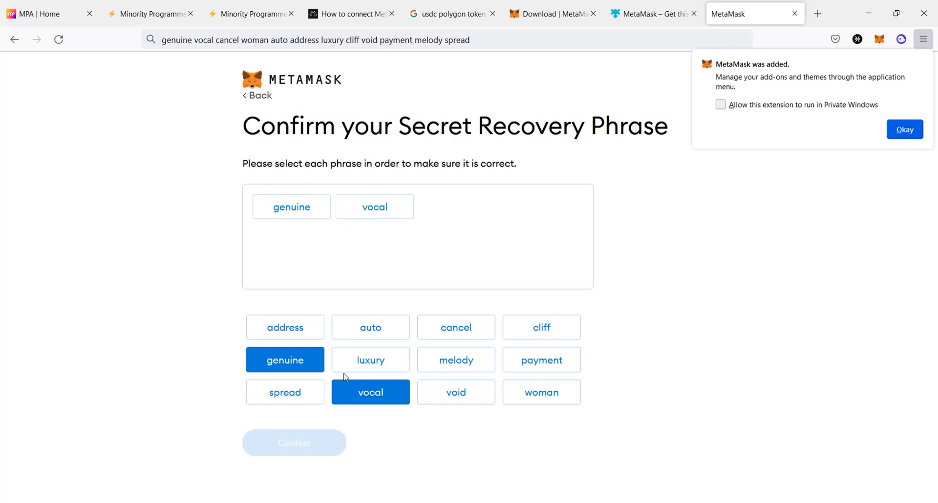
pyautogui.click(431, 330)
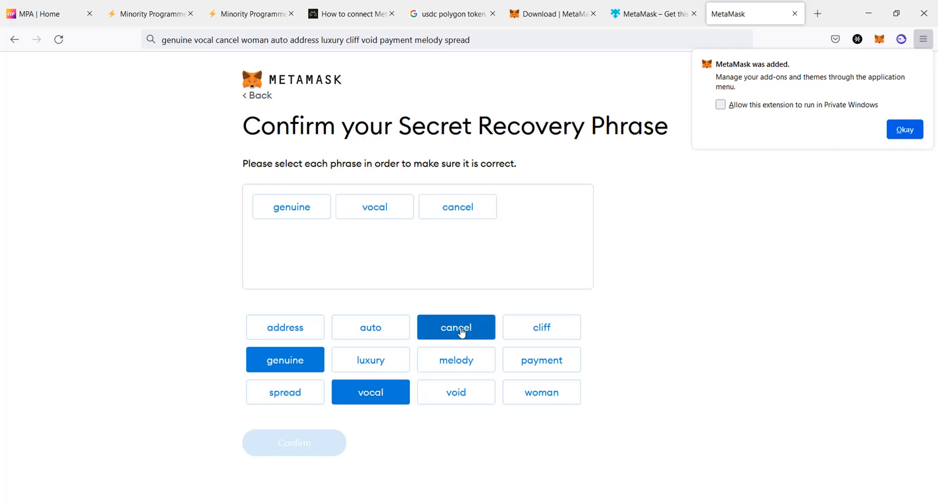
pyautogui.click(521, 397)
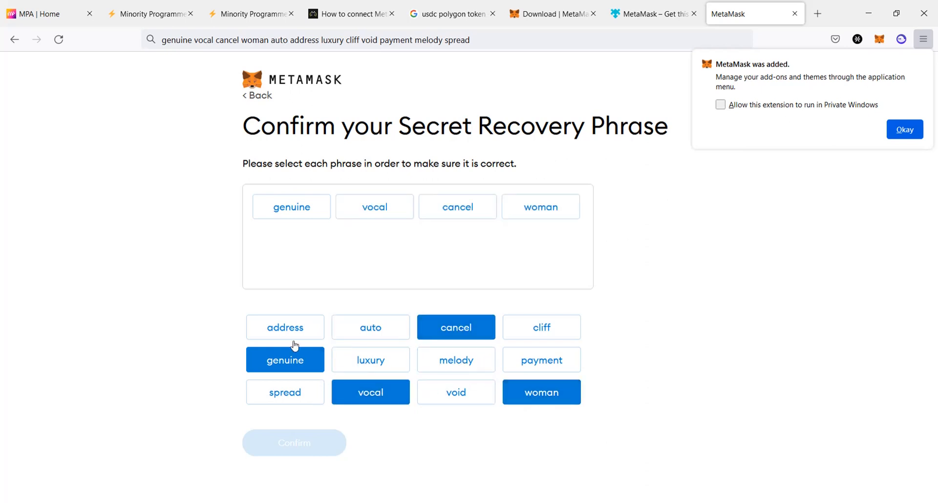
pyautogui.click(391, 335)
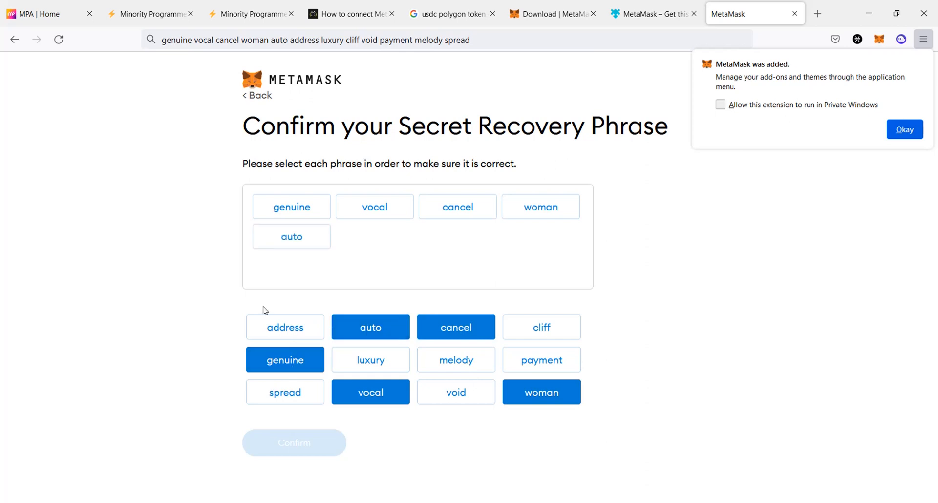
pyautogui.click(274, 326)
pyautogui.click(351, 358)
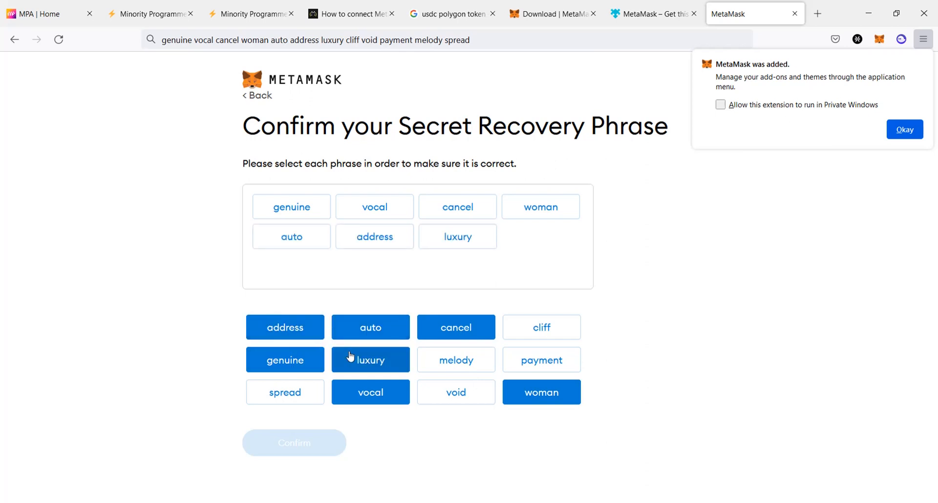
pyautogui.click(550, 327)
pyautogui.click(458, 389)
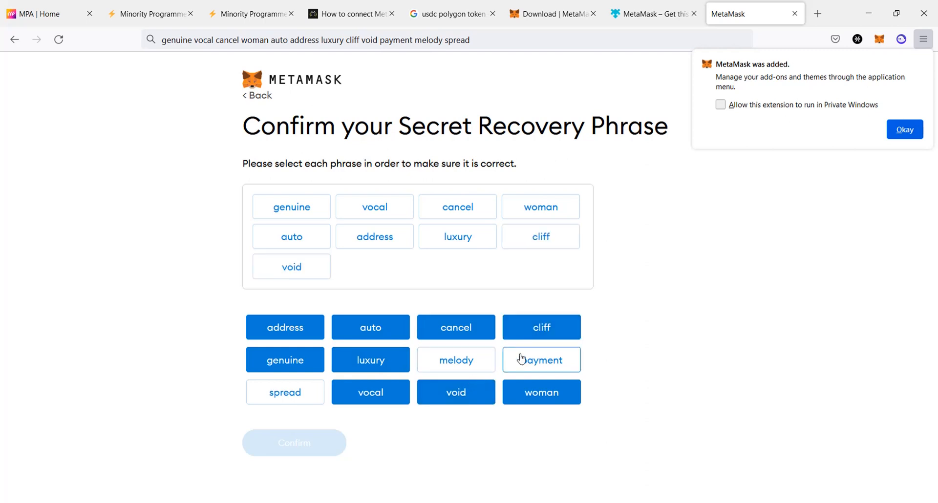
pyautogui.click(549, 369)
pyautogui.click(457, 367)
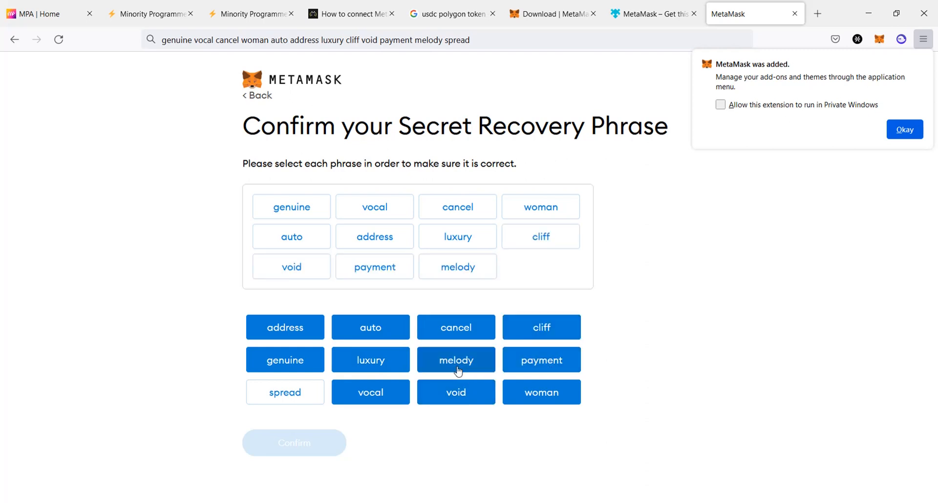
pyautogui.click(285, 395)
pyautogui.click(296, 441)
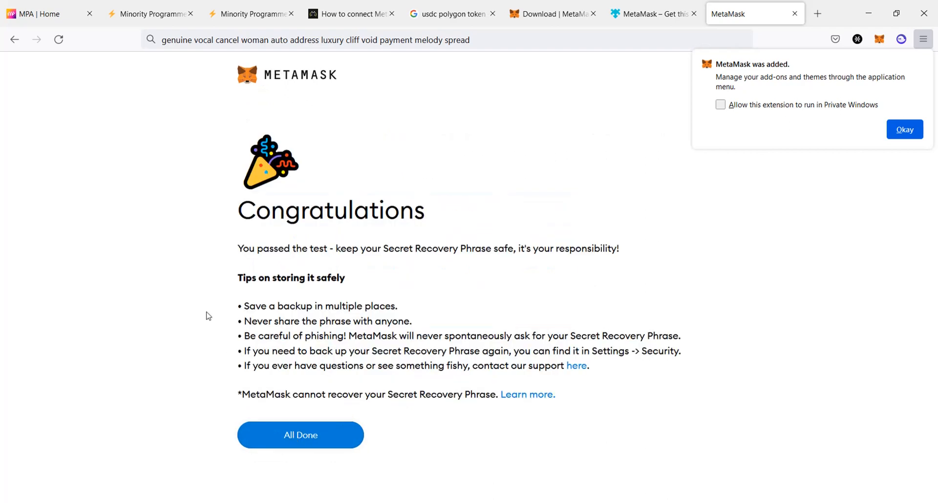
# Finish the wallet setup, dismiss the What's new notice and copy the Account 1 address.
pyautogui.click(289, 440)
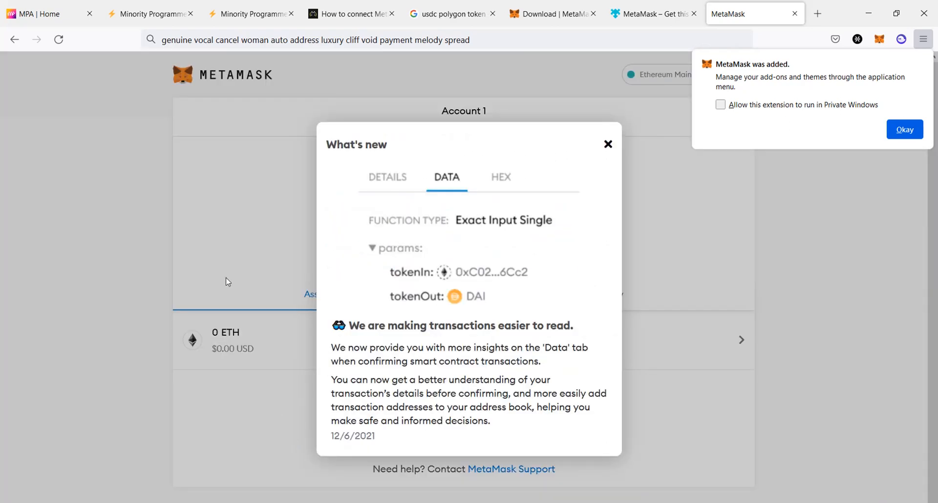
pyautogui.click(645, 120)
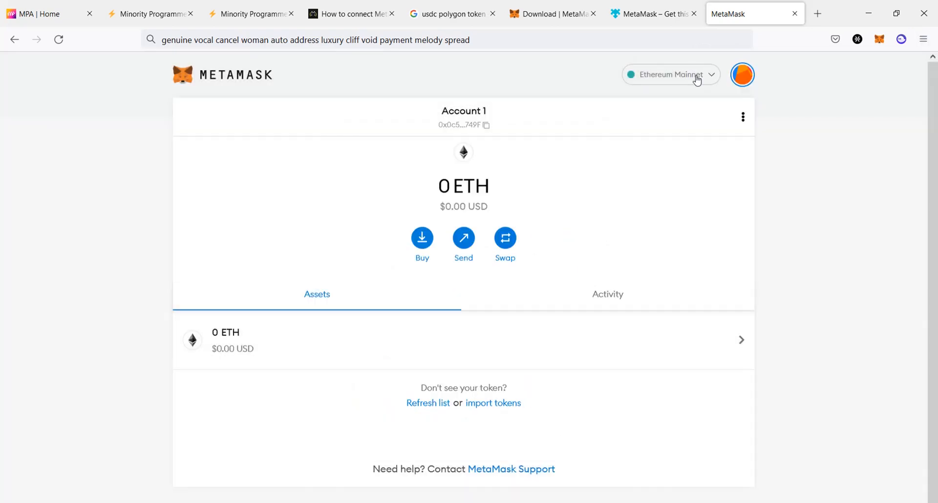
pyautogui.click(472, 128)
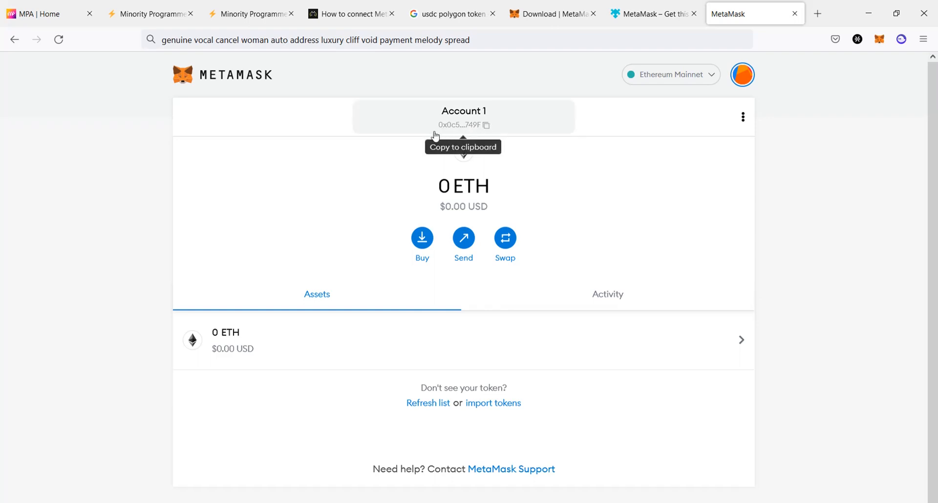
# Open the form for adding a custom network to the MetaMask wallet.
pyautogui.click(690, 80)
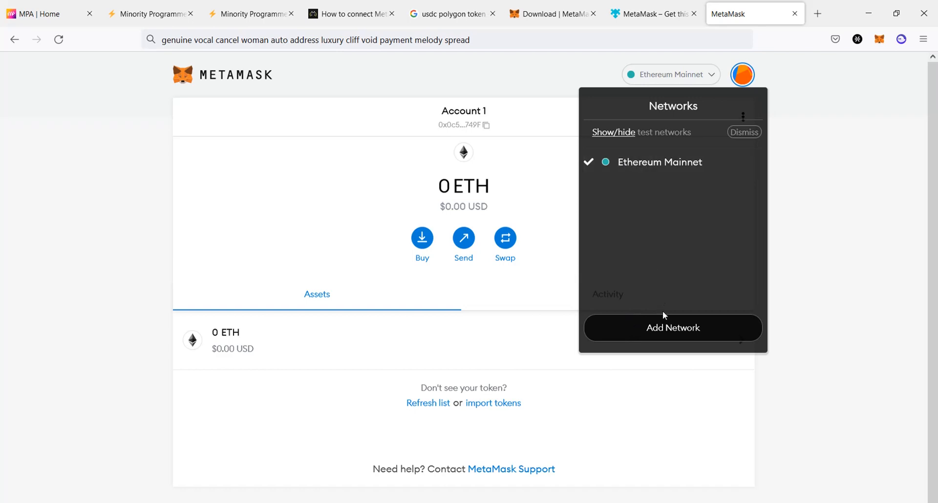
pyautogui.click(663, 340)
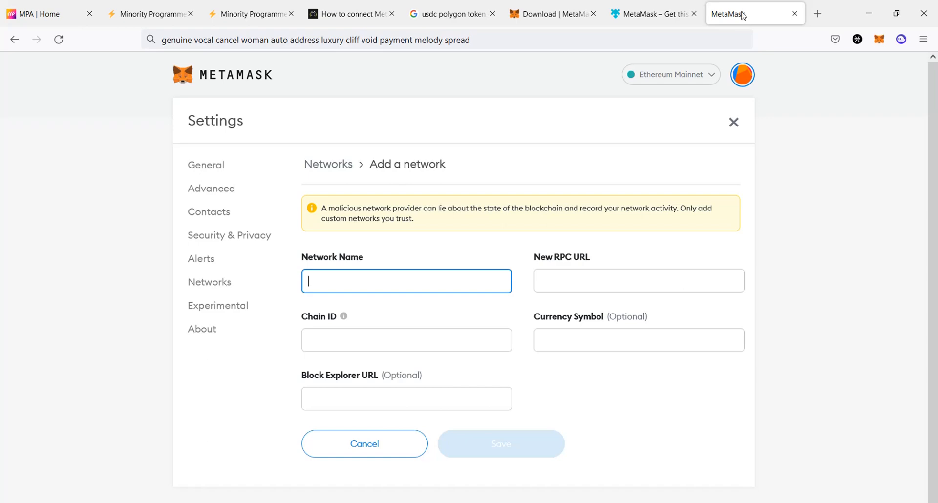
# Search the web for "how to add polygon network", review the manual mainnet settings in Polygon's documentation and return to the MetaMask network form.
pyautogui.click(817, 15)
pyautogui.write('how to')
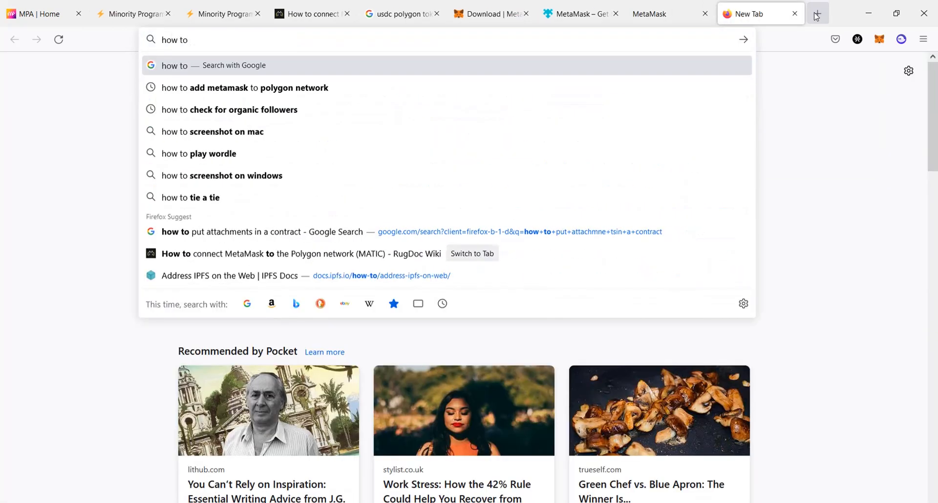
pyautogui.write(' add polygon network')
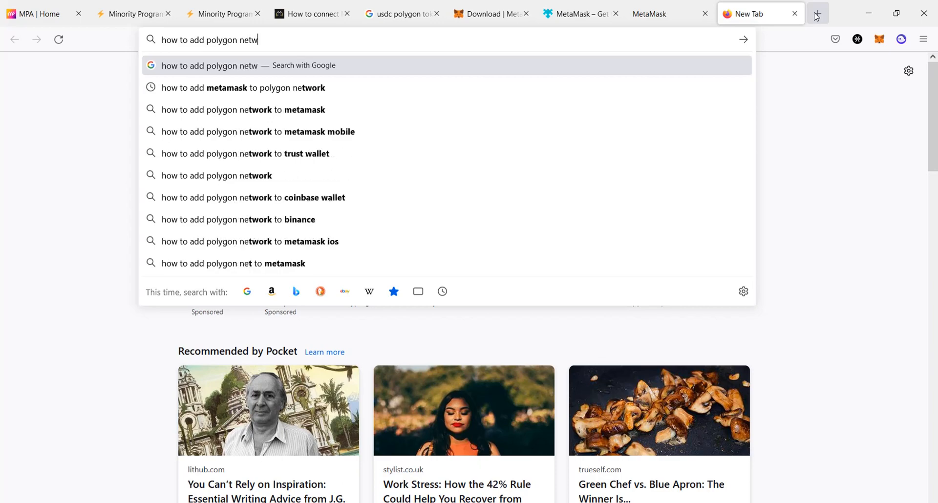
pyautogui.press('Return')
pyautogui.scroll(-2, 300, 237)
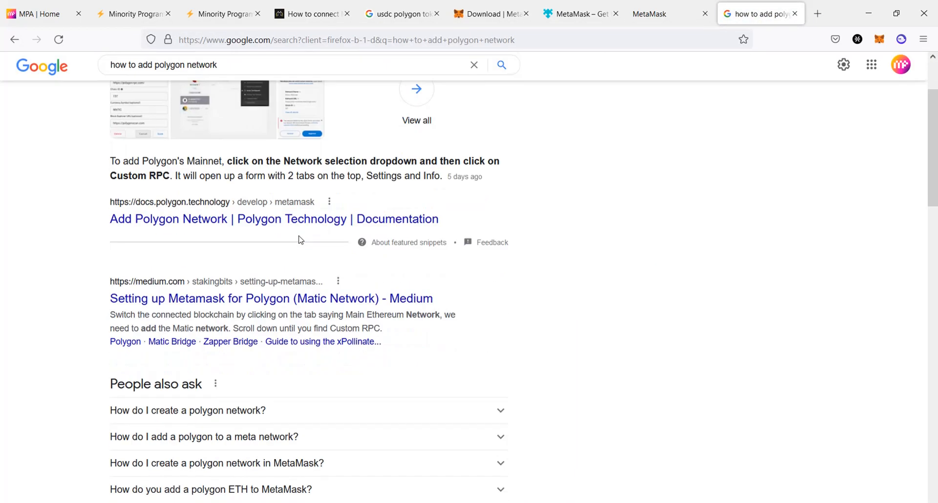
pyautogui.click(250, 219)
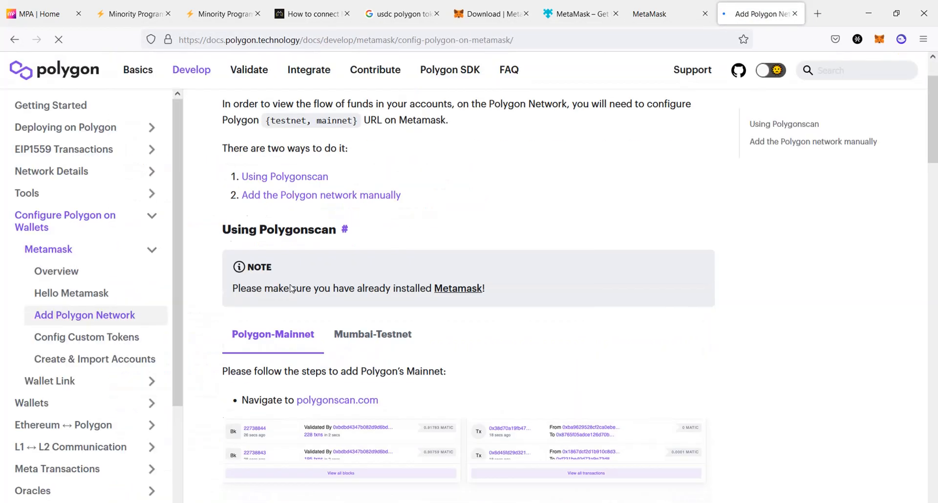
pyautogui.scroll(-15, 291, 288)
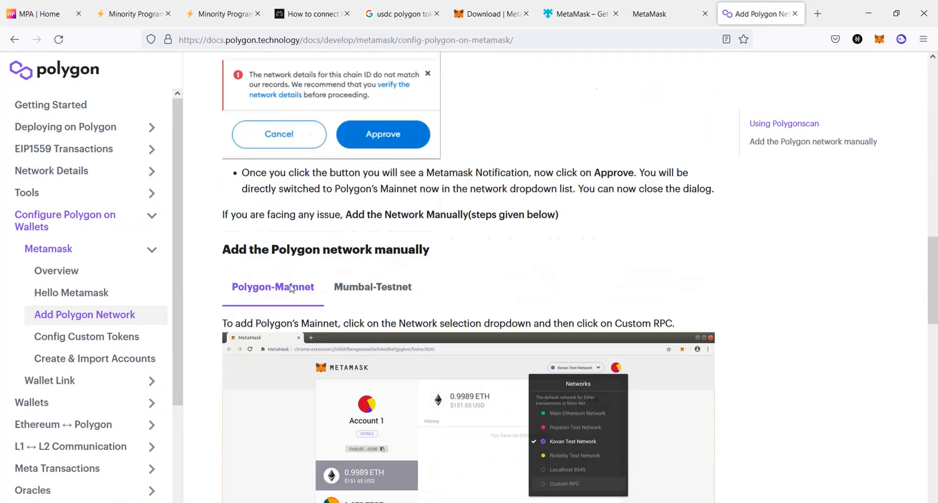
pyautogui.scroll(-2, 291, 289)
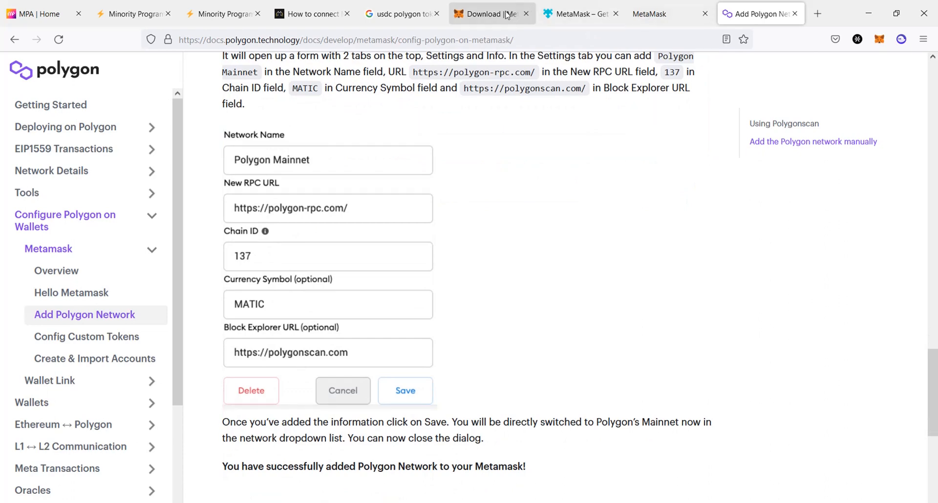
pyautogui.click(651, 18)
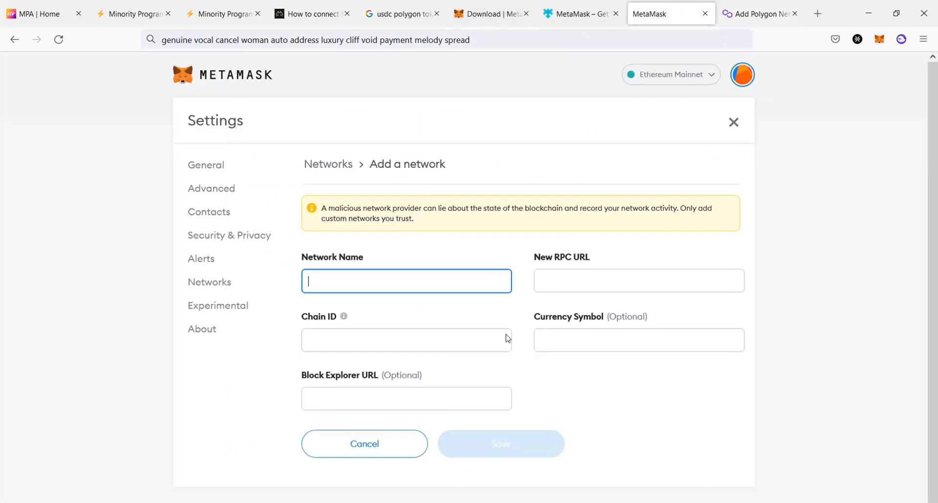
# Search the web for "polygon scan" in a new tab and open the Polygonscan site.
pyautogui.click(816, 22)
pyautogui.write('polygo')
pyautogui.write('n scan')
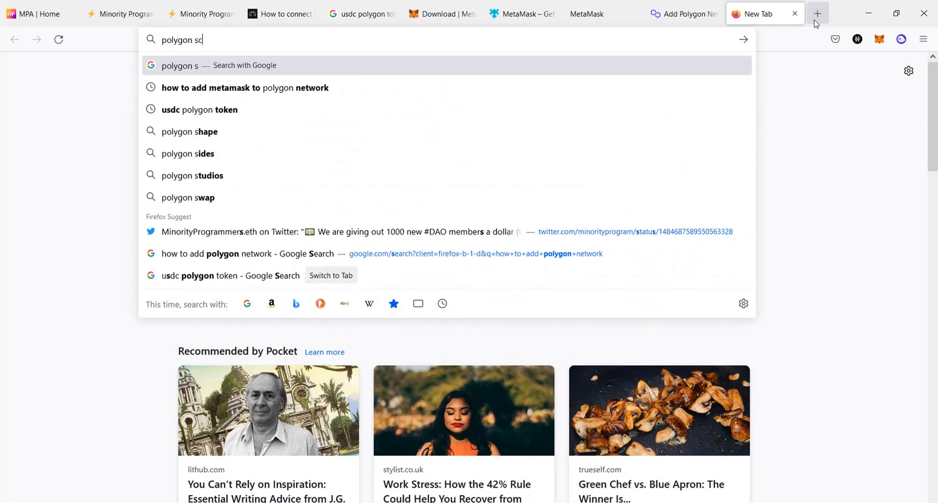
pyautogui.press('Return')
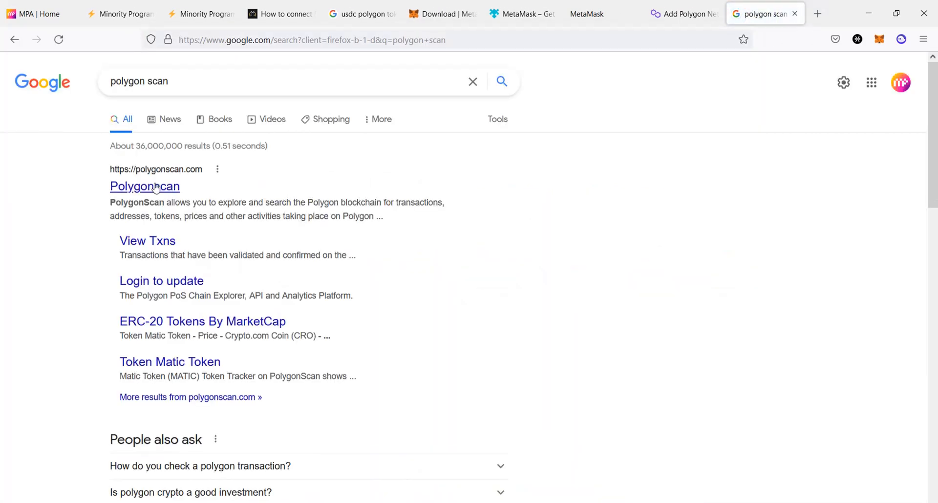
pyautogui.click(166, 186)
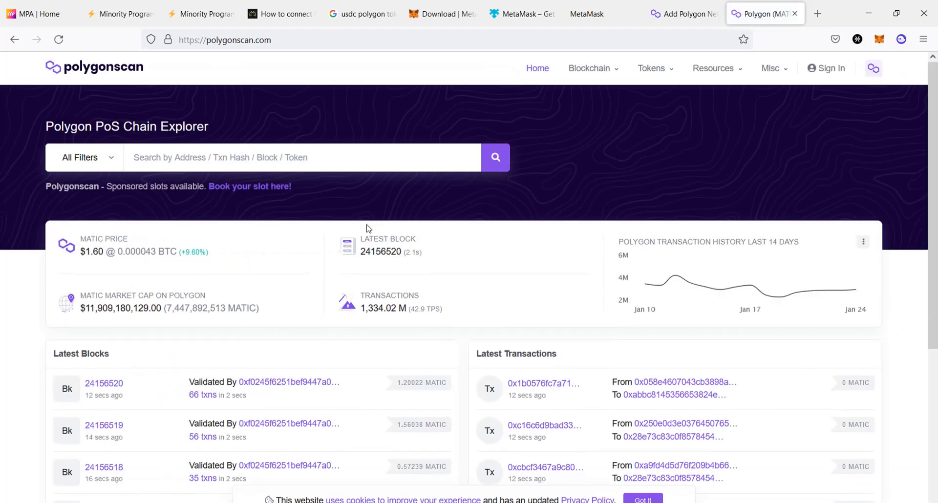
# Add the Polygon network to MetaMask from Polygonscan's footer, approving Matic Mainnet and the switch to it.
pyautogui.scroll(-10, 368, 229)
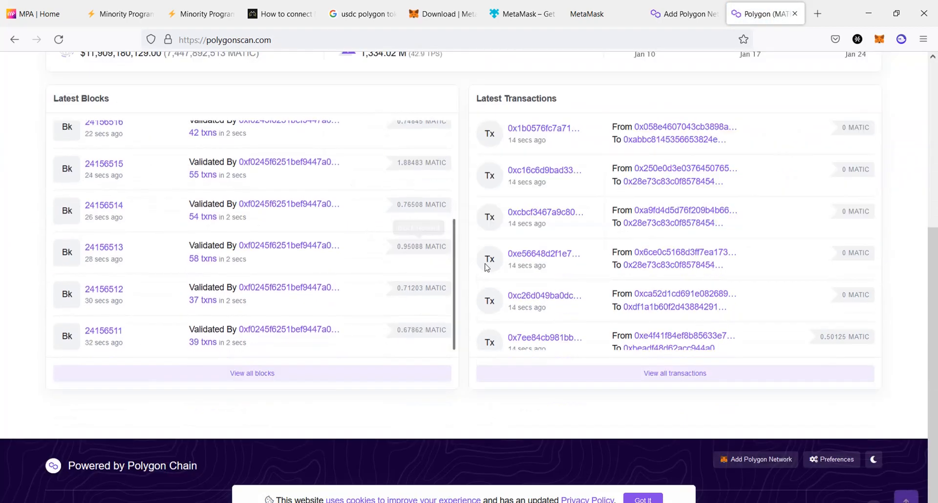
pyautogui.scroll(5, 486, 262)
pyautogui.scroll(-5, 493, 276)
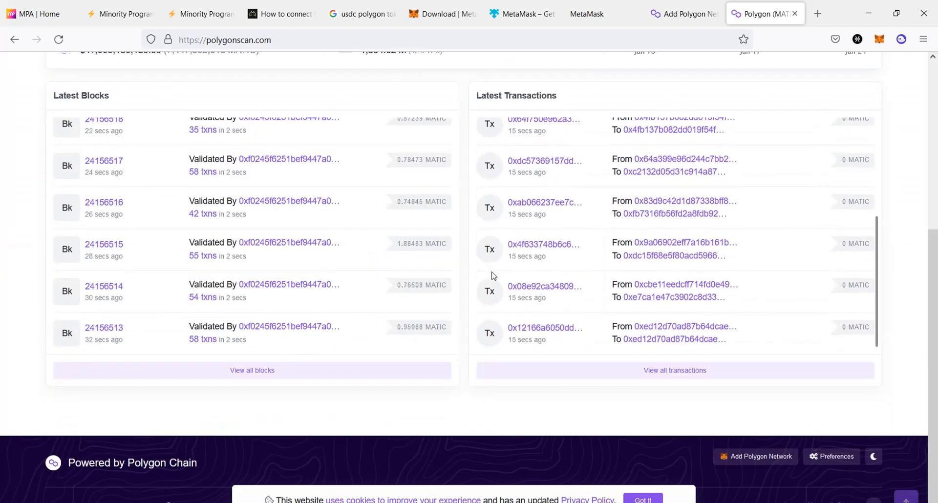
pyautogui.click(738, 458)
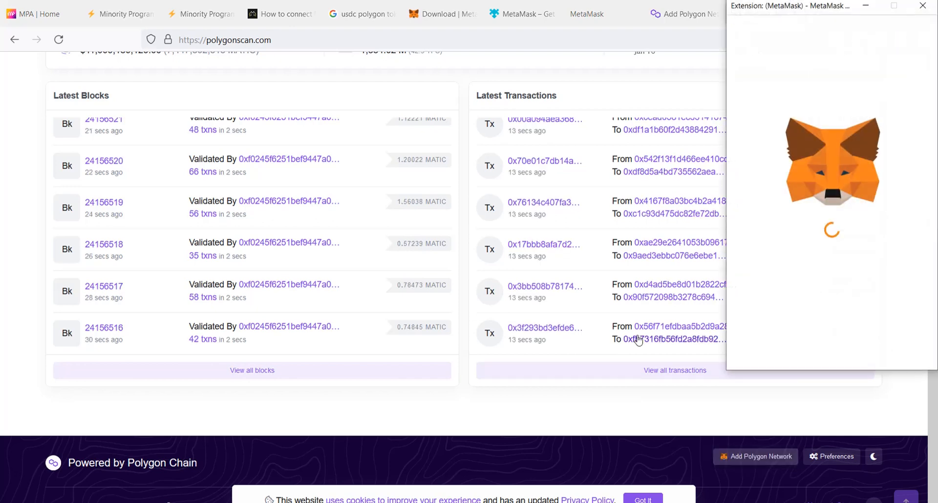
pyautogui.scroll(-1, 832, 321)
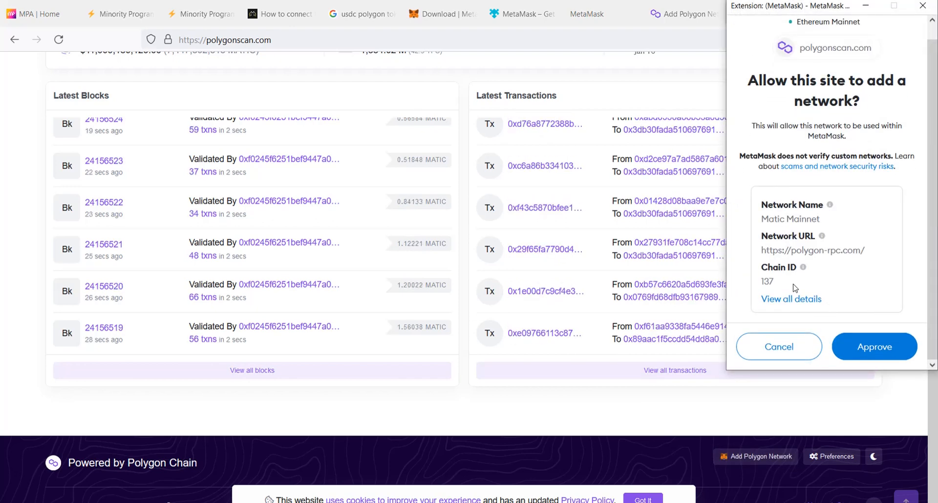
pyautogui.click(859, 346)
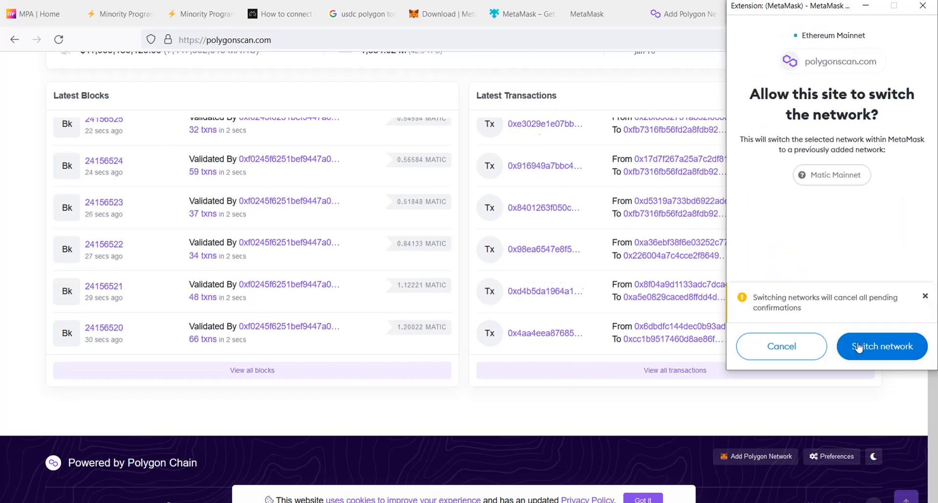
pyautogui.click(860, 346)
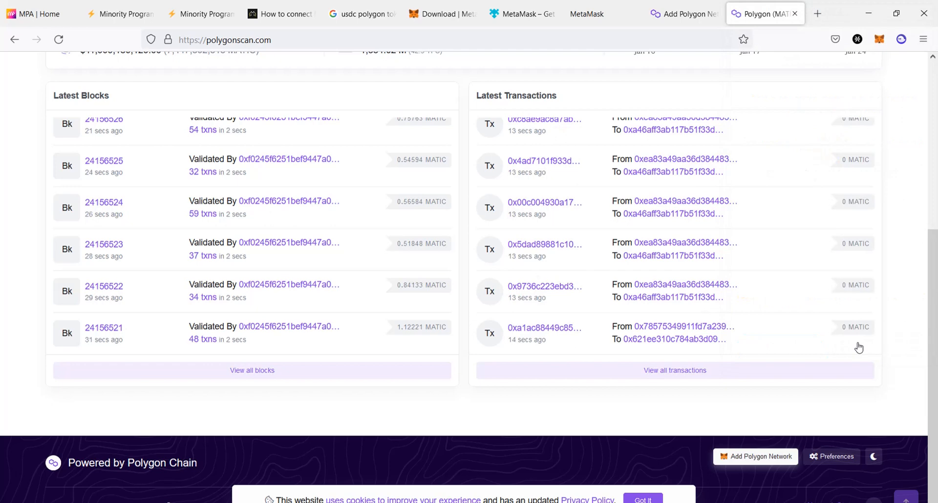
# Open the MetaMask extension over Polygonscan to check the wallet's selected network and balance.
pyautogui.scroll(6, 717, 190)
pyautogui.scroll(-6, 718, 189)
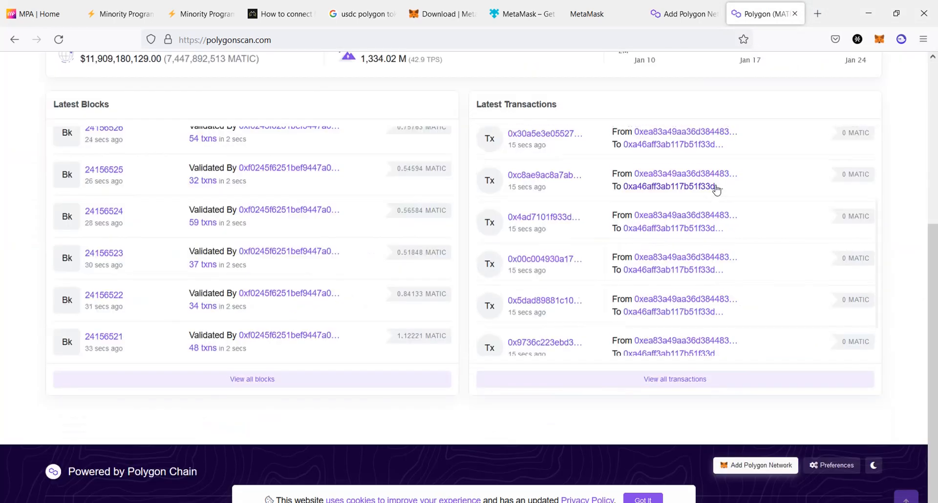
pyautogui.scroll(5, 717, 190)
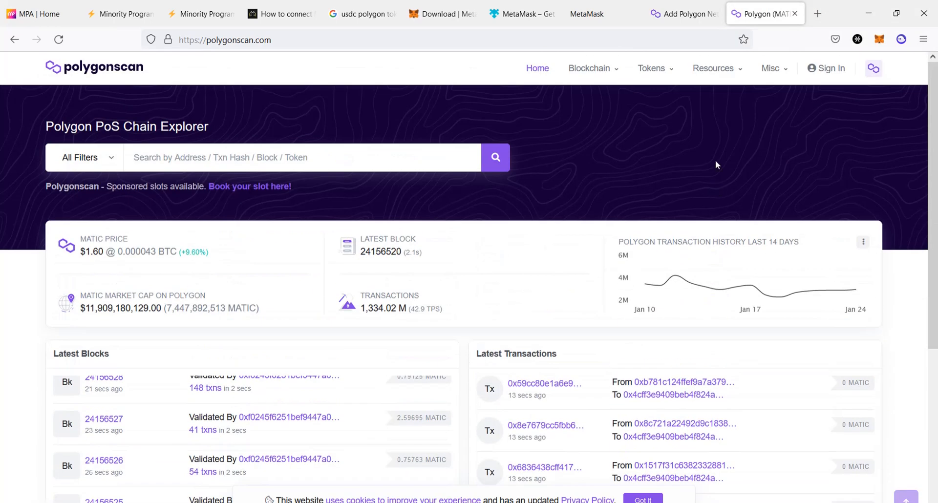
pyautogui.click(880, 39)
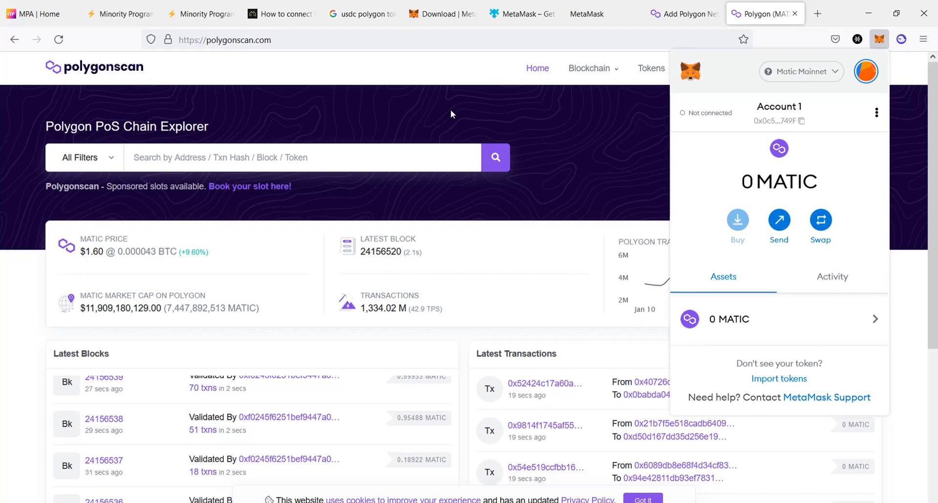
# Search the web for "usdc pos polygon" in a new tab and open the USD Coin (PoS) token page on PolygonScan.
pyautogui.click(819, 18)
pyautogui.click(819, 17)
pyautogui.write('usdc pos')
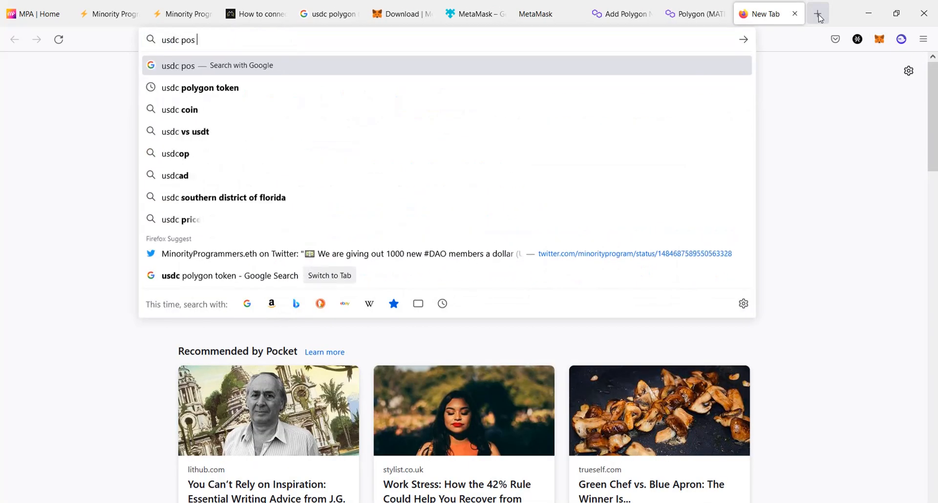
pyautogui.write(' polygon')
pyautogui.press('Return')
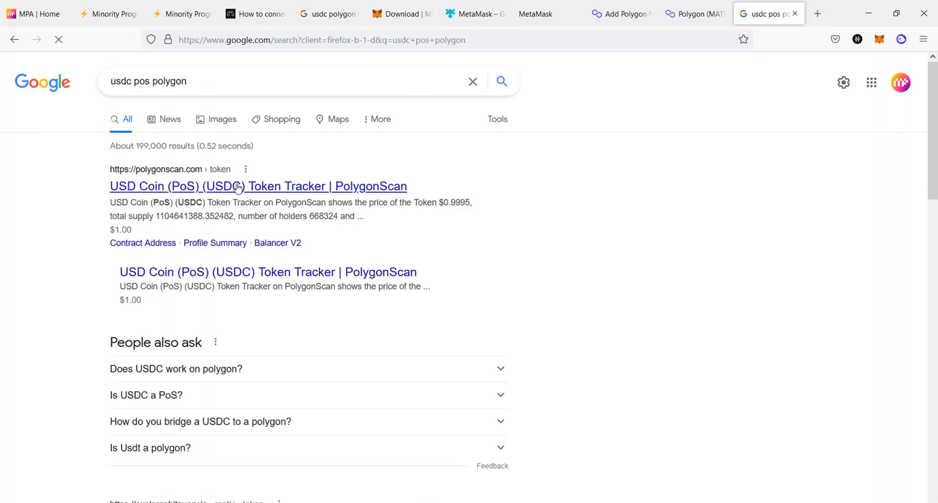
pyautogui.click(238, 187)
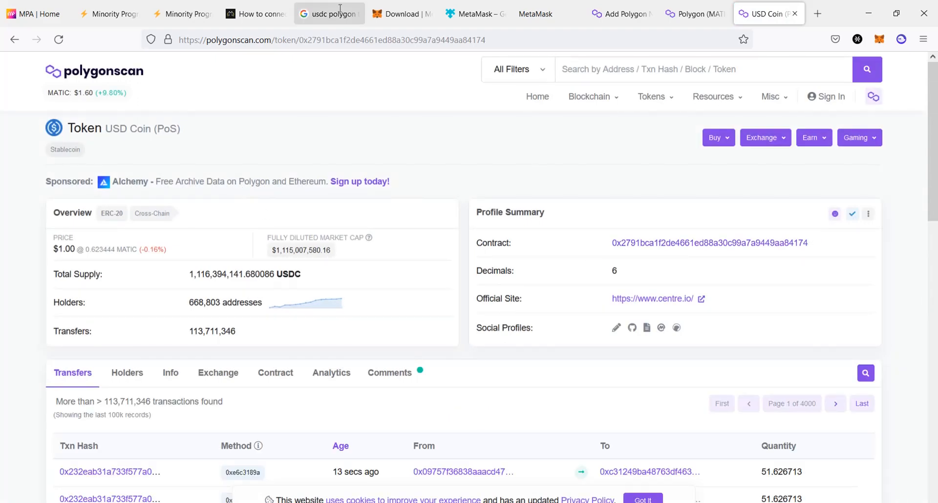
# Copy the USD Coin (PoS) contract address from the token page's URL and open the MetaMask extension in a new browser tab.
pyautogui.moveTo(299, 38); pyautogui.dragTo(583, 27)
pyautogui.hotkey('ctrl', 'c')
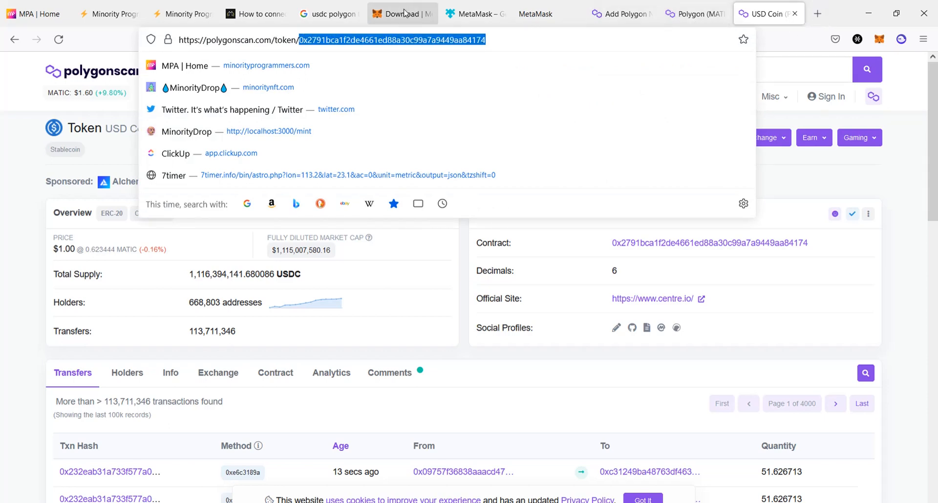
pyautogui.click(810, 17)
pyautogui.click(880, 39)
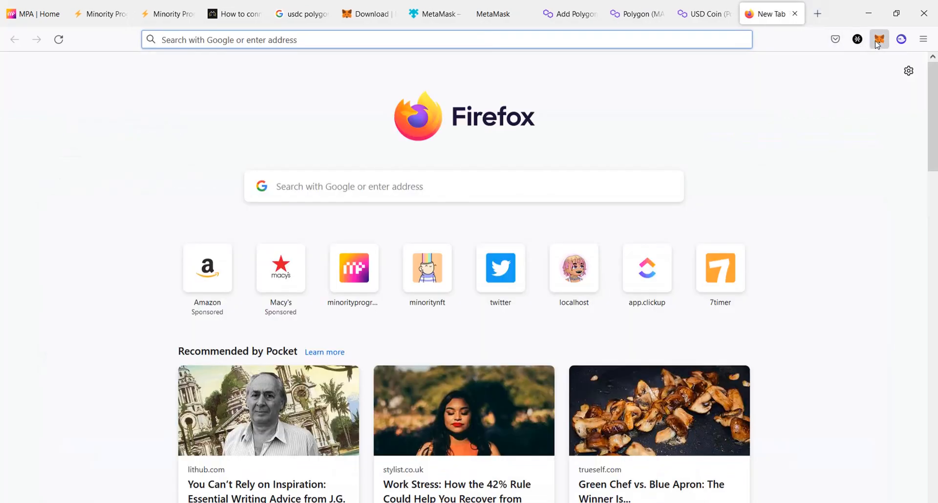
# View Account 1 in the Polygonscan explorer and open MetaMask in its expanded full-page view.
pyautogui.click(877, 113)
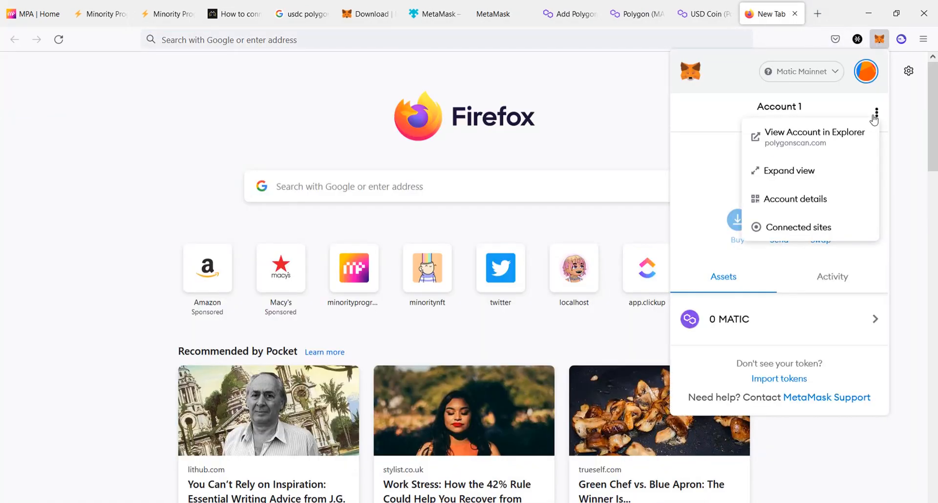
pyautogui.click(839, 142)
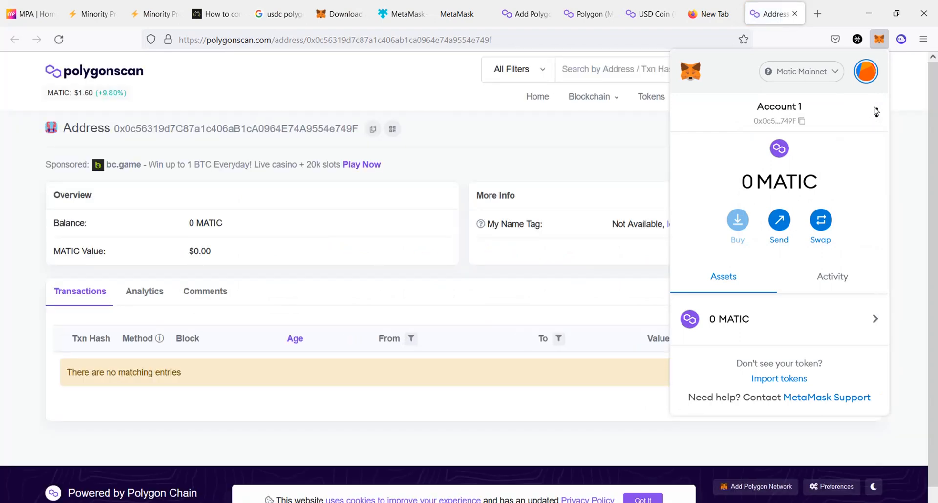
pyautogui.click(877, 115)
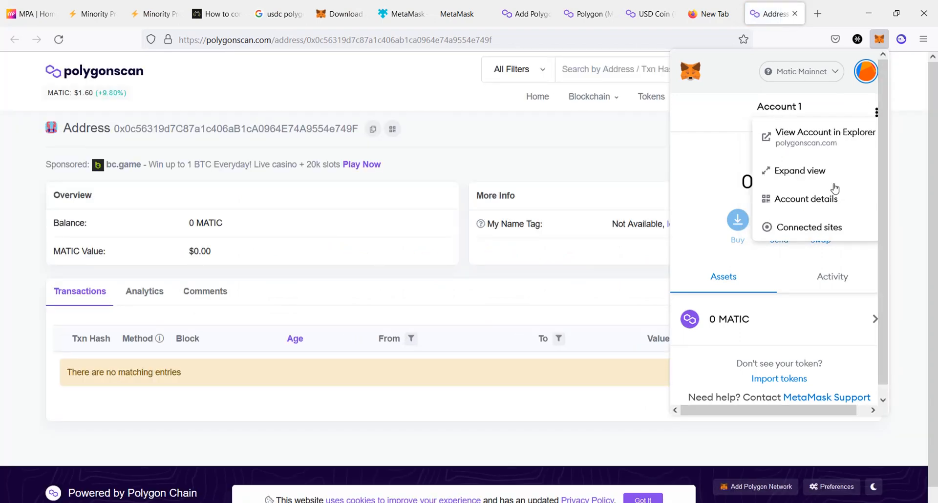
pyautogui.click(818, 172)
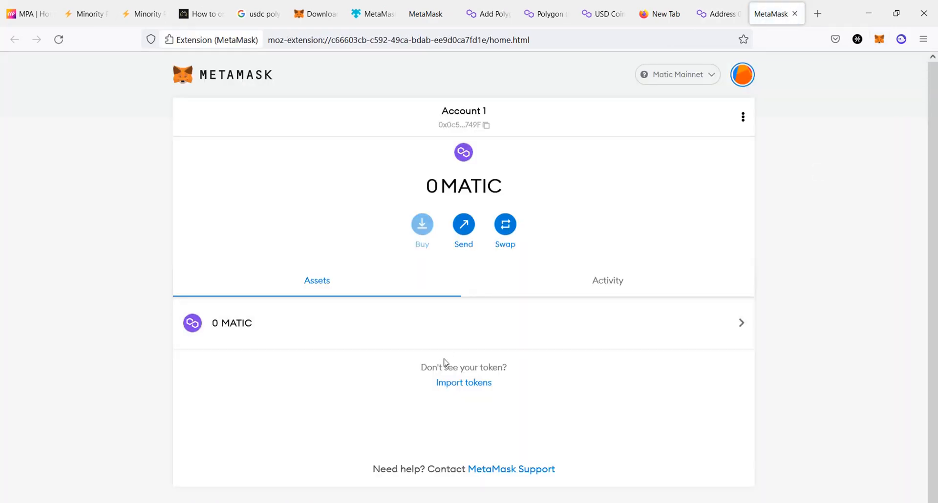
# Start a custom token import with the copied contract address and compare its details with the USD Coin (PoS) token page.
pyautogui.click(455, 388)
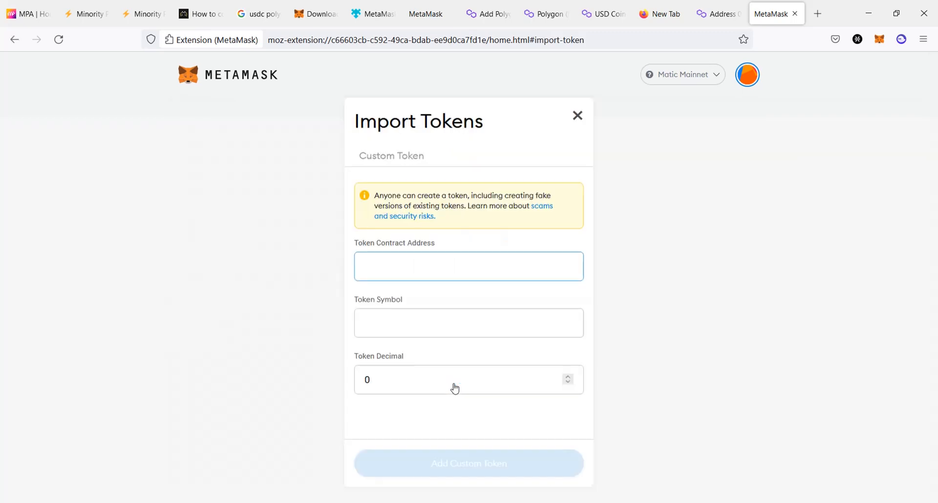
pyautogui.hotkey('ctrl', 'v')
pyautogui.click(452, 324)
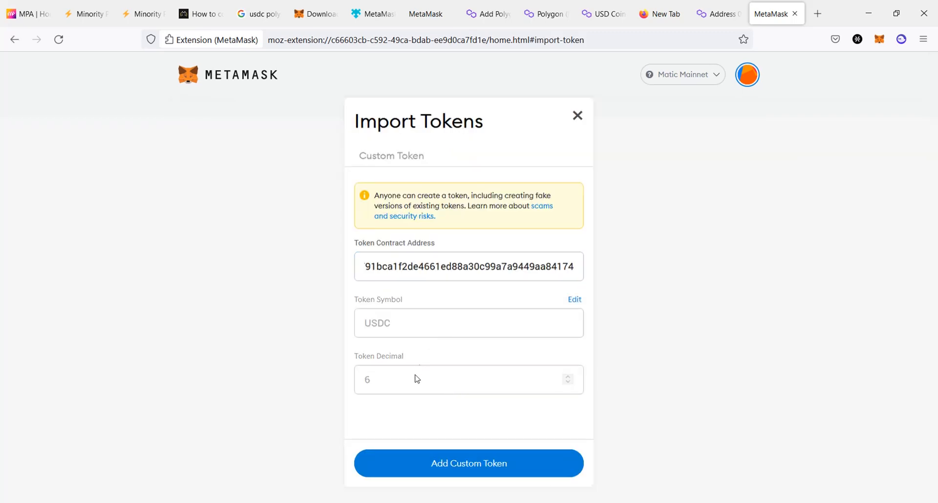
pyautogui.click(716, 18)
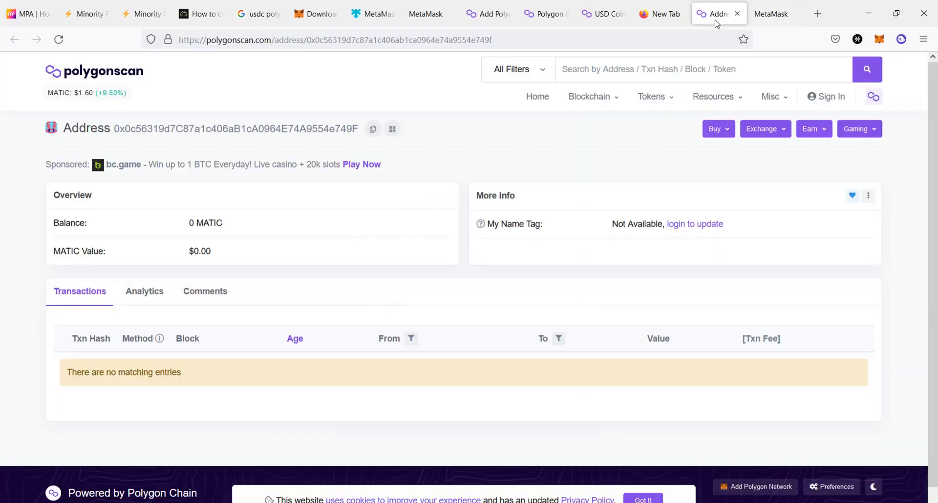
pyautogui.click(606, 13)
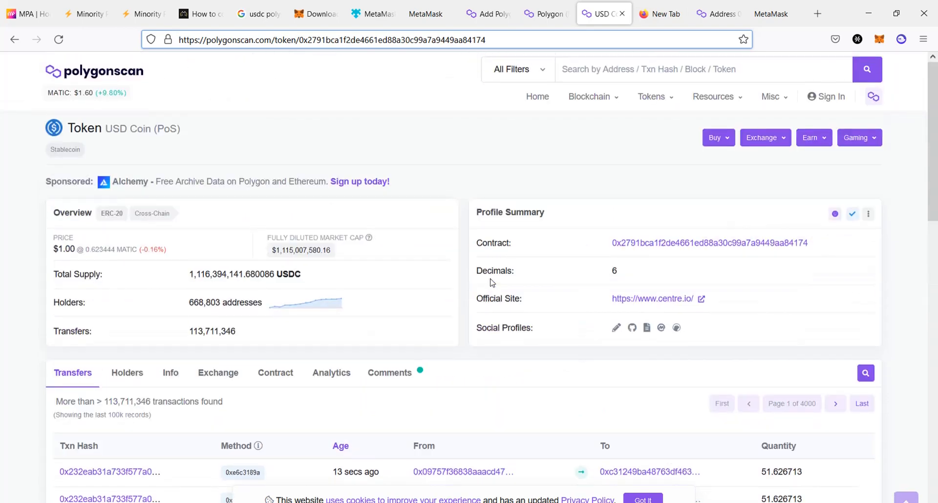
pyautogui.click(773, 17)
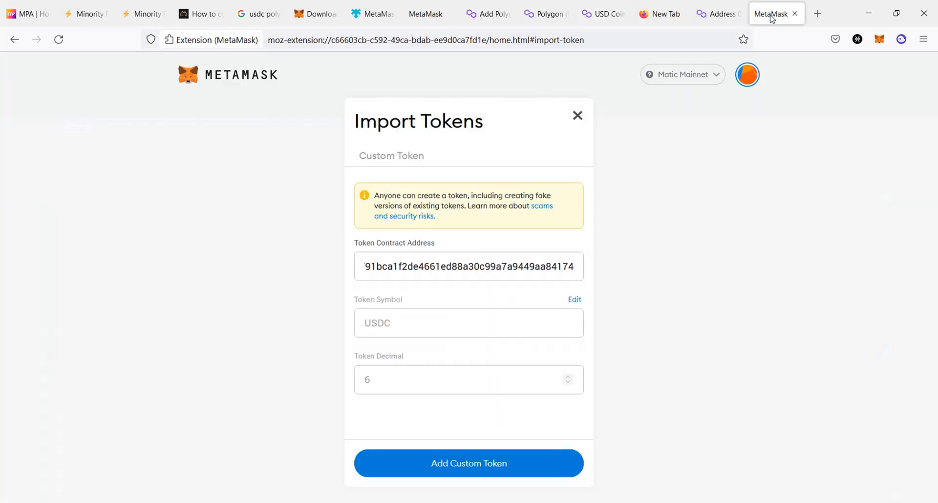
# Add and import the custom USDC token, and copy Account 1's wallet address from the account overview.
pyautogui.click(473, 476)
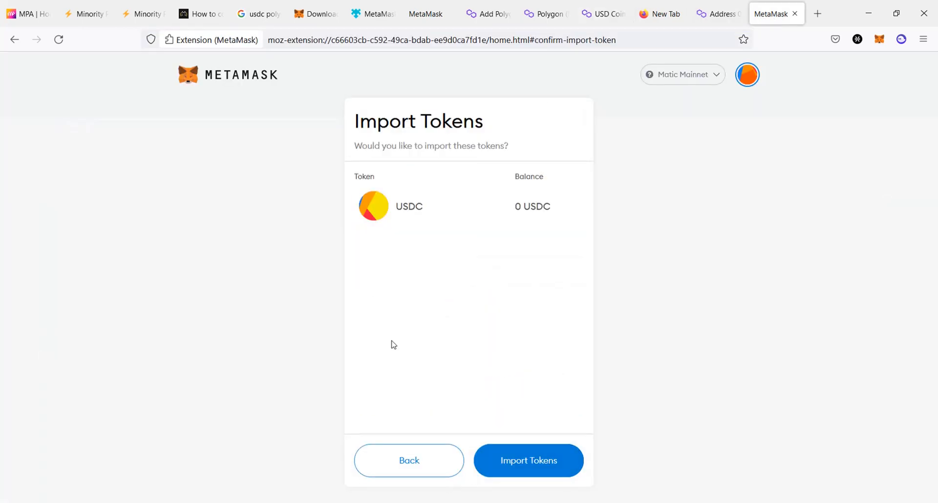
pyautogui.click(532, 465)
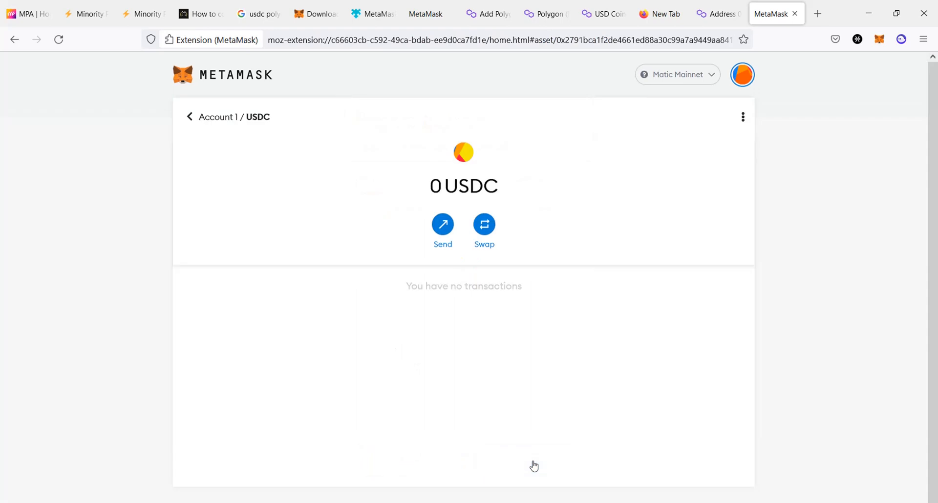
pyautogui.click(191, 117)
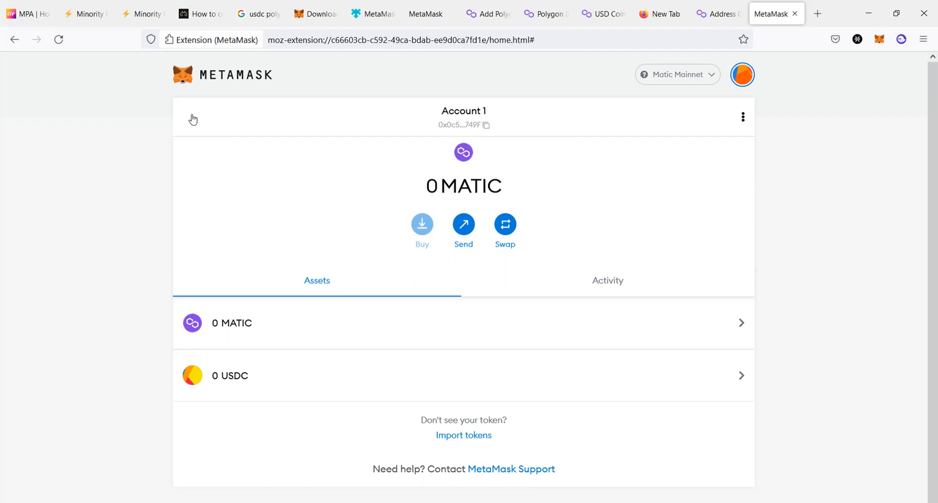
pyautogui.click(451, 126)
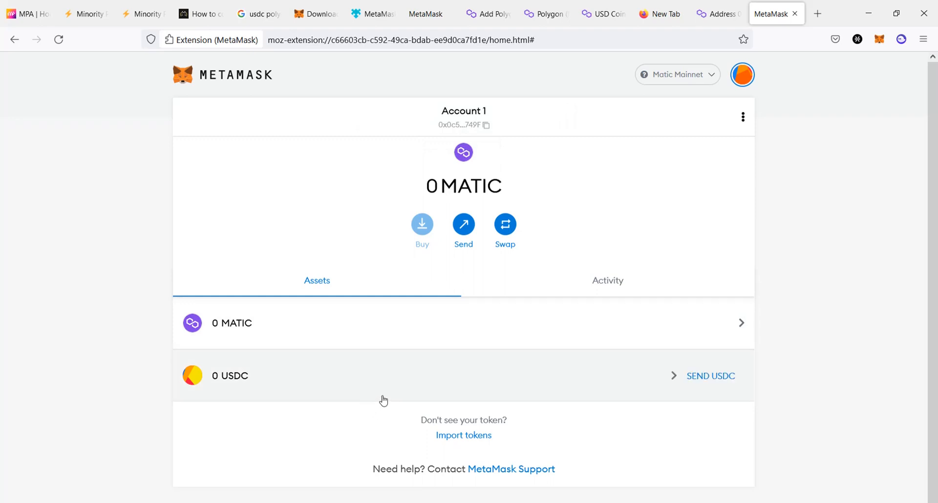
# Switch to the MinorityProgrammers Discord server and open the introductions channel under Onboarding.
pyautogui.click(146, 19)
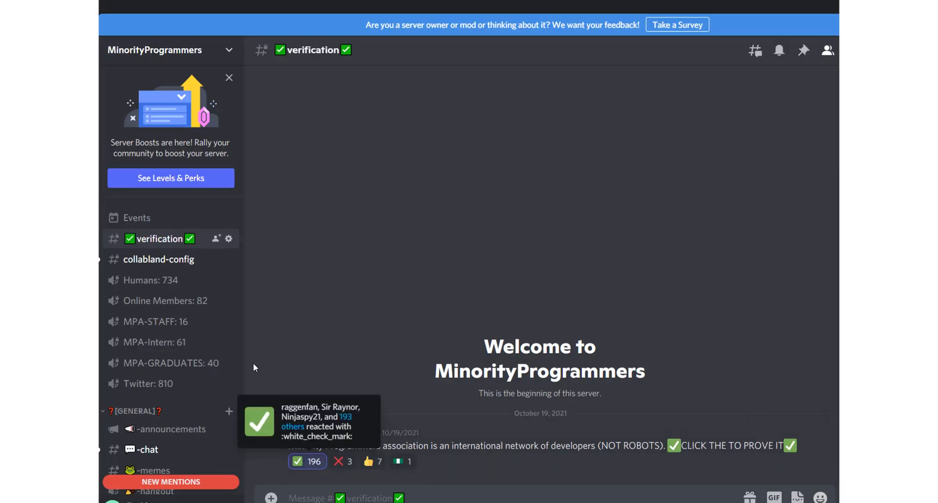
pyautogui.scroll(-5, 195, 342)
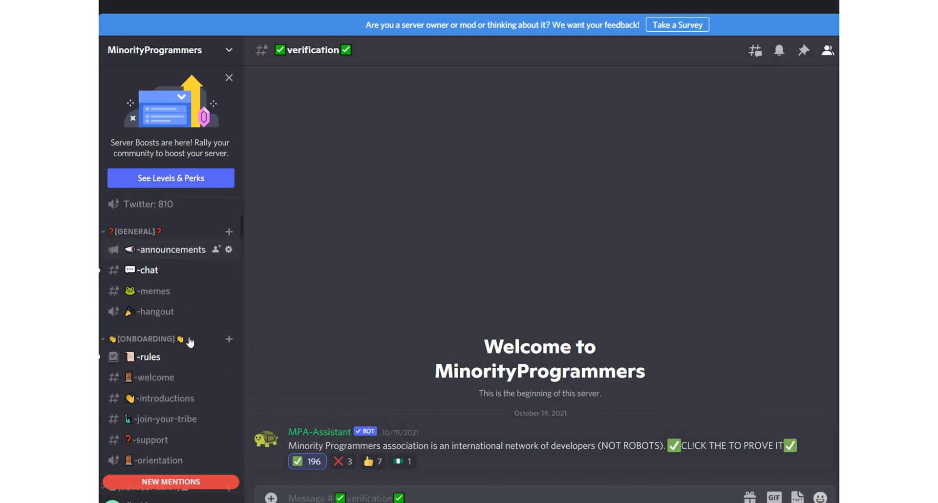
pyautogui.click(167, 397)
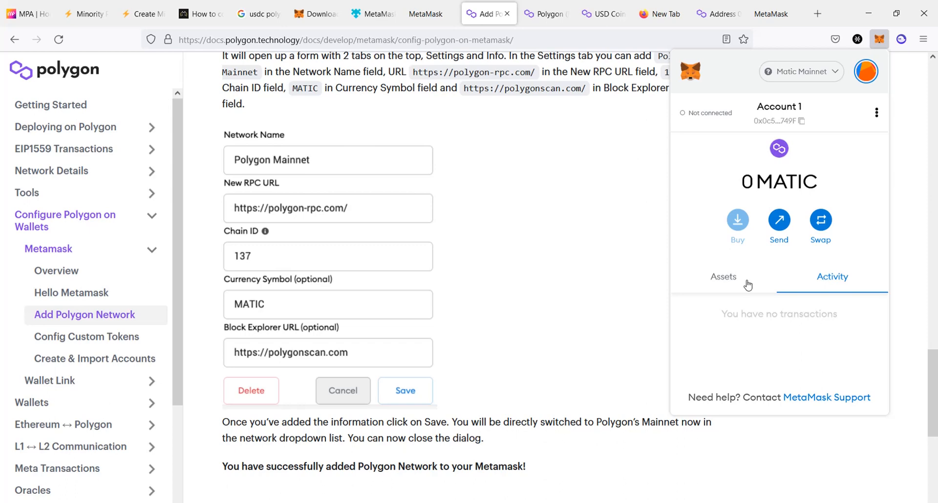
# Check the wallet's assets in MetaMask and connect Account 1 to the Minority Programmers space on Snapshot.
pyautogui.click(722, 276)
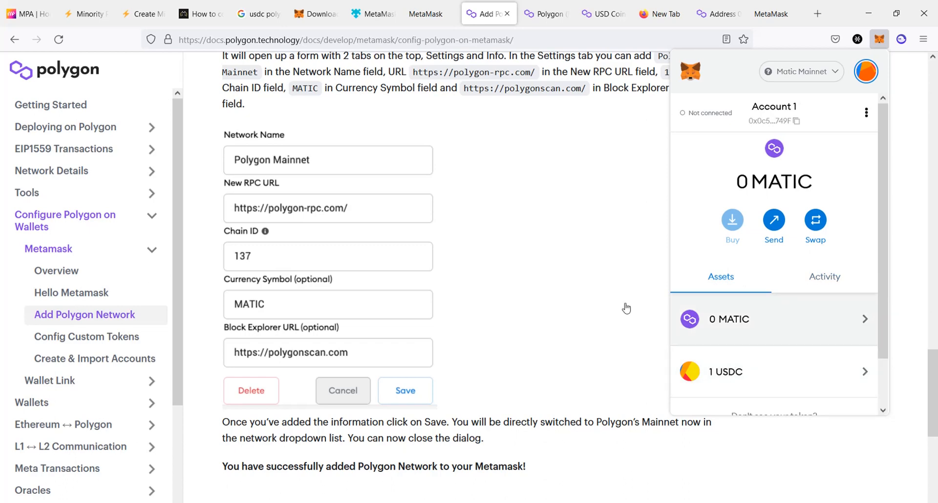
pyautogui.click(80, 17)
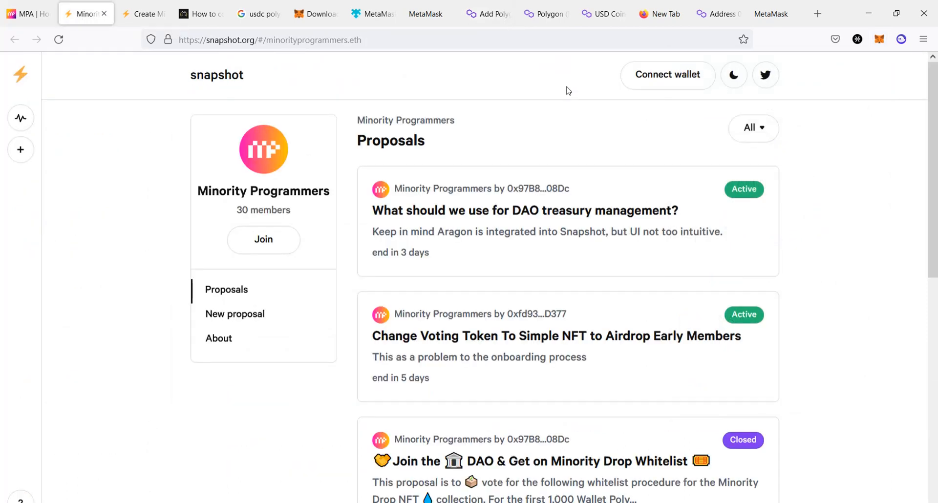
pyautogui.click(639, 83)
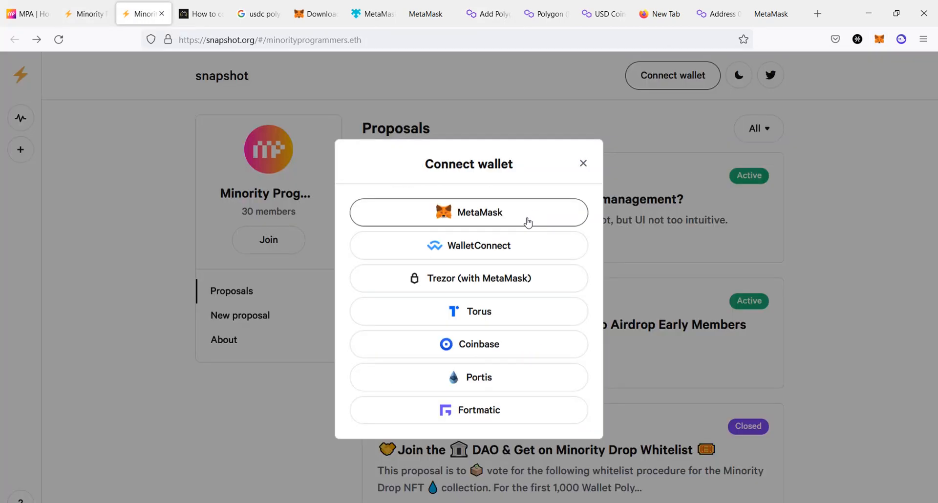
pyautogui.click(529, 223)
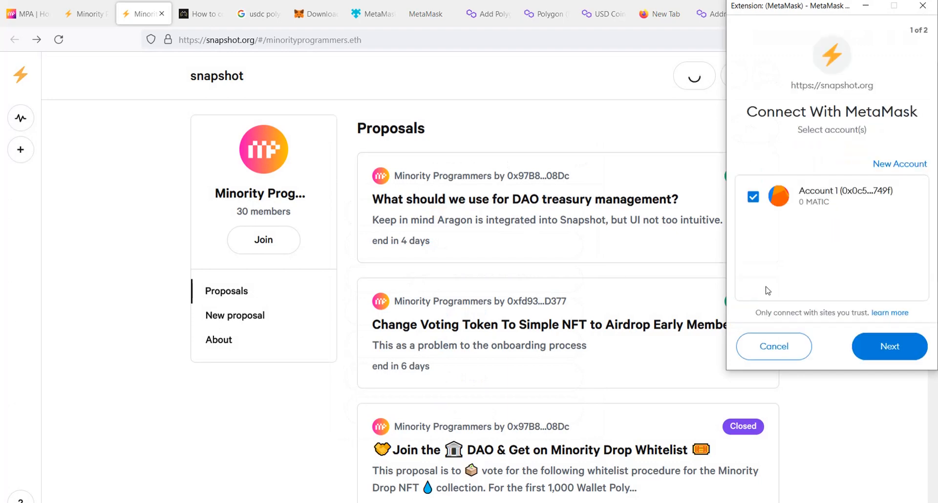
pyautogui.click(885, 352)
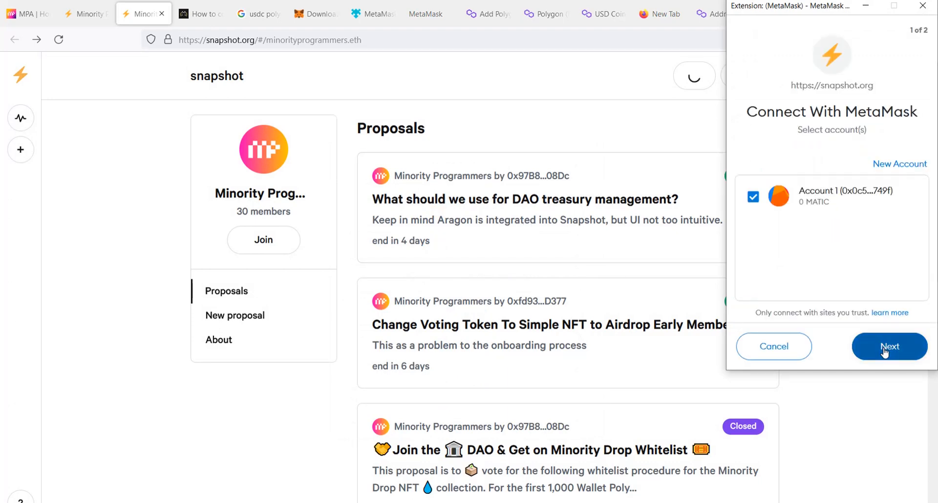
pyautogui.click(885, 352)
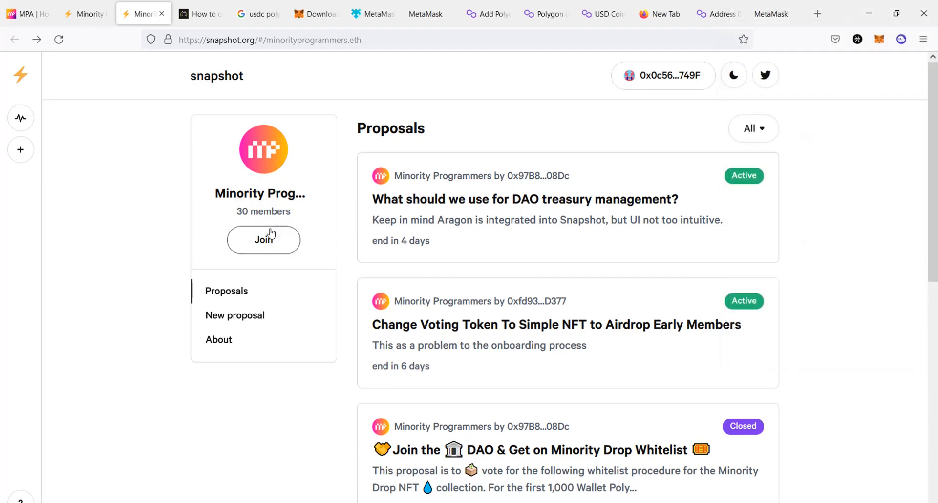
# Check MetaMask's selected network and Account 1's connection to snapshot.org.
pyautogui.click(879, 40)
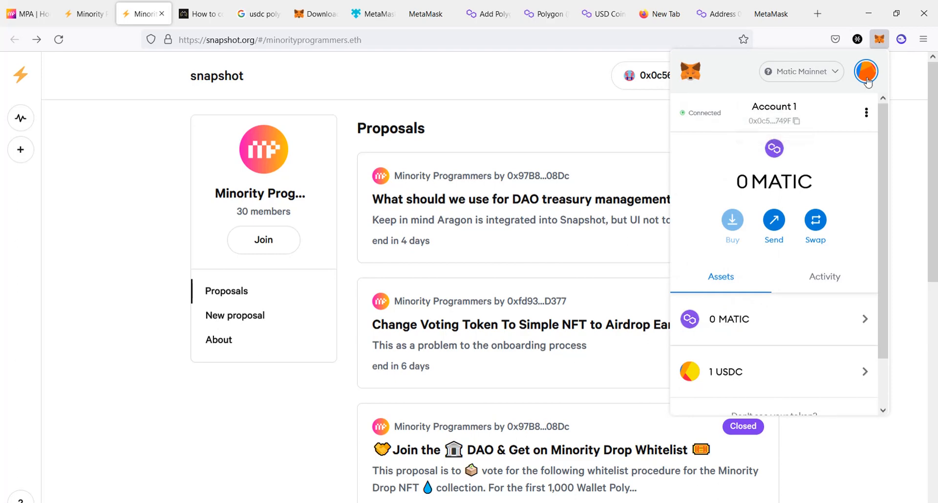
pyautogui.click(803, 71)
pyautogui.click(802, 71)
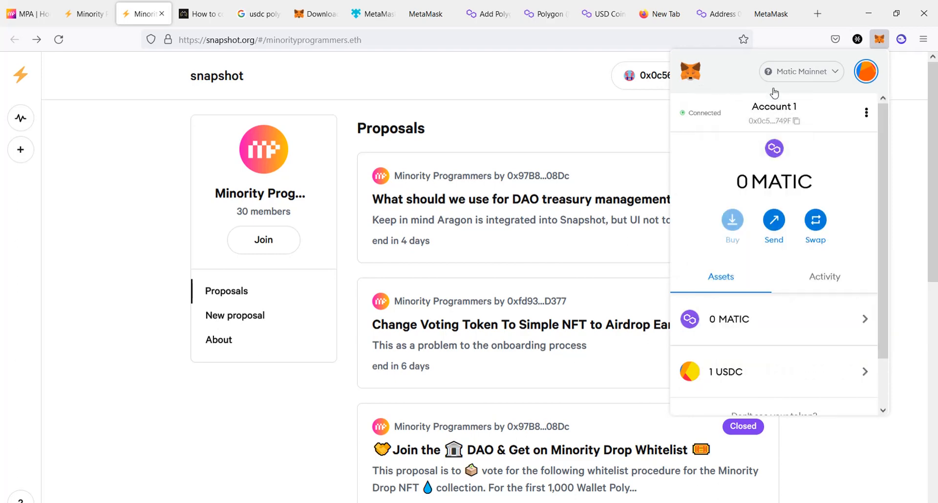
pyautogui.click(711, 114)
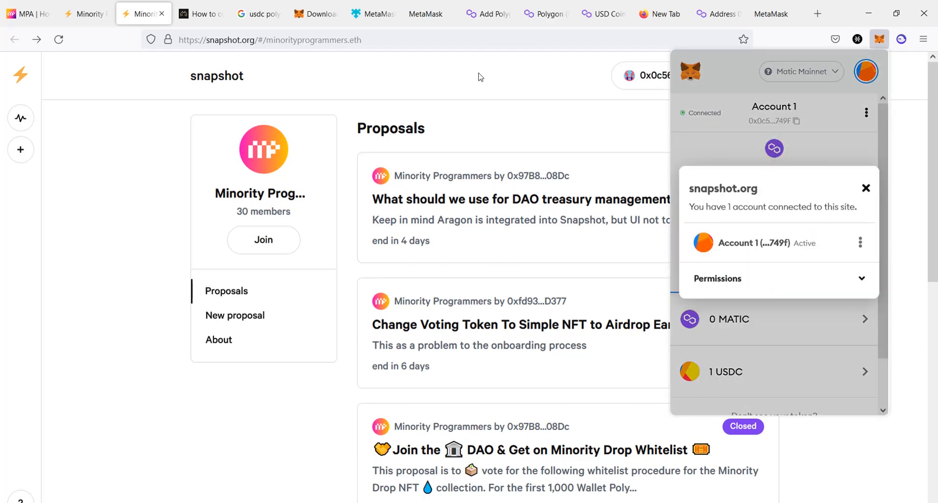
pyautogui.click(498, 130)
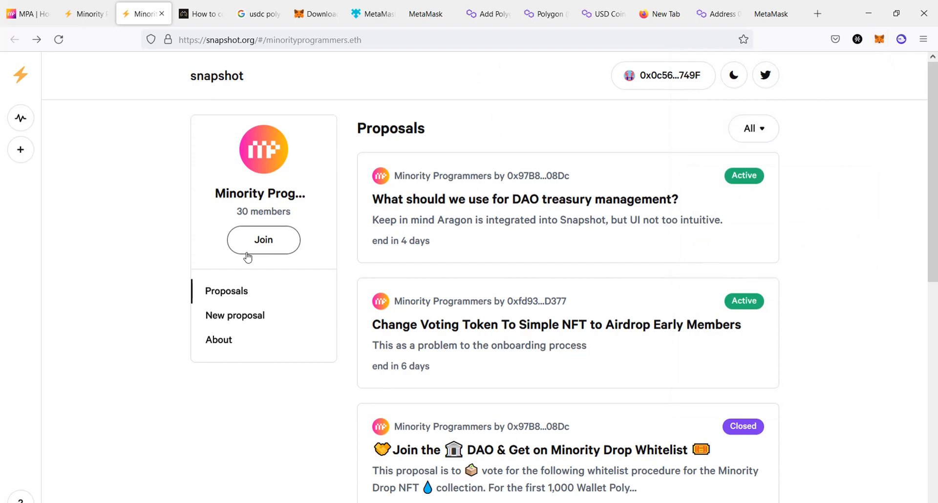
# Join the Minority Programmers space by signing the MetaMask signature request, and reload the page to check the member count.
pyautogui.click(254, 242)
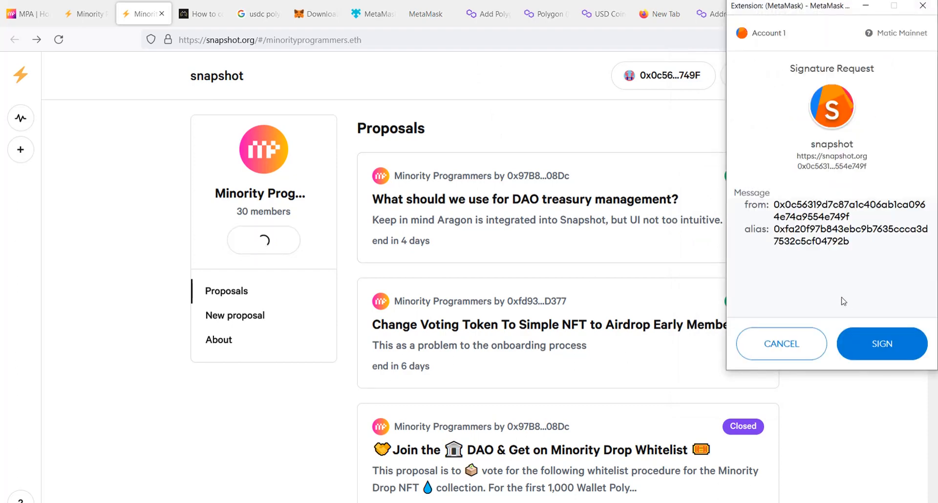
pyautogui.click(865, 342)
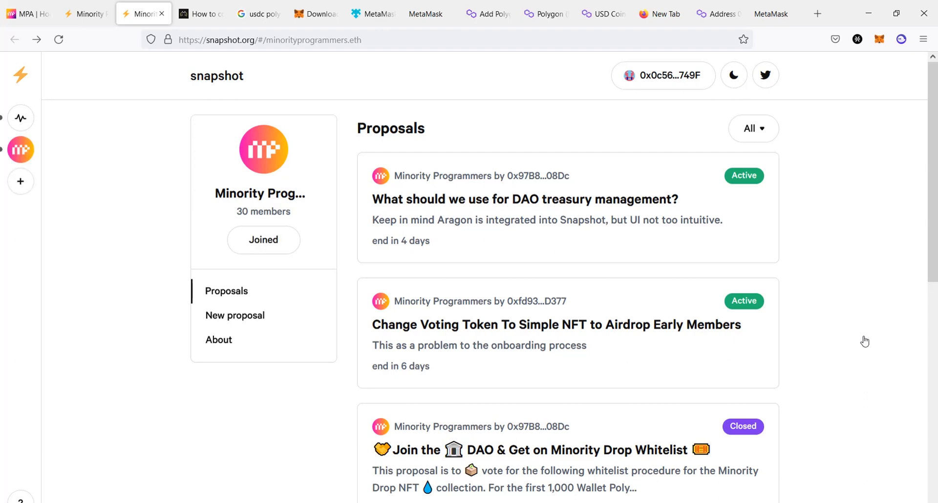
pyautogui.click(60, 41)
pyautogui.moveTo(290, 211); pyautogui.dragTo(237, 211)
pyautogui.click(199, 200)
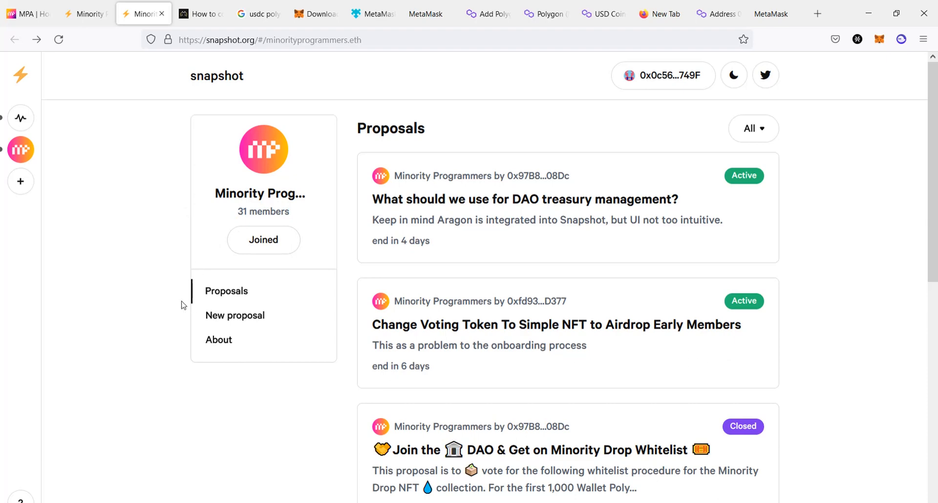
# Try to vote for xDAO on the DAO treasury management proposal, and return to the space's proposals list.
pyautogui.click(470, 209)
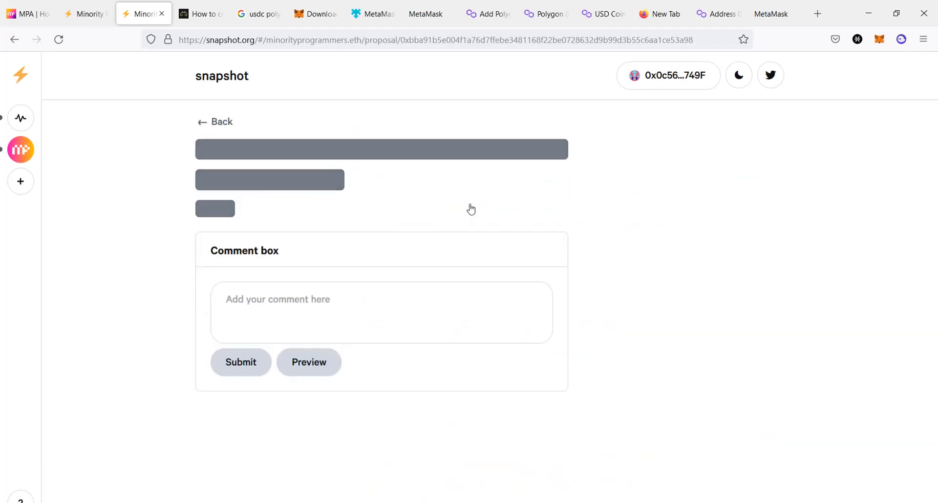
pyautogui.scroll(-6, 415, 272)
pyautogui.scroll(3, 416, 272)
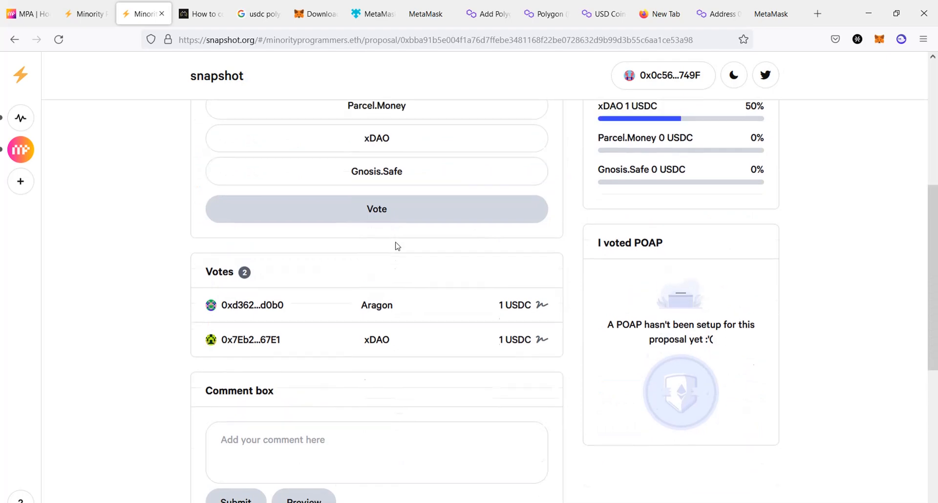
pyautogui.click(410, 236)
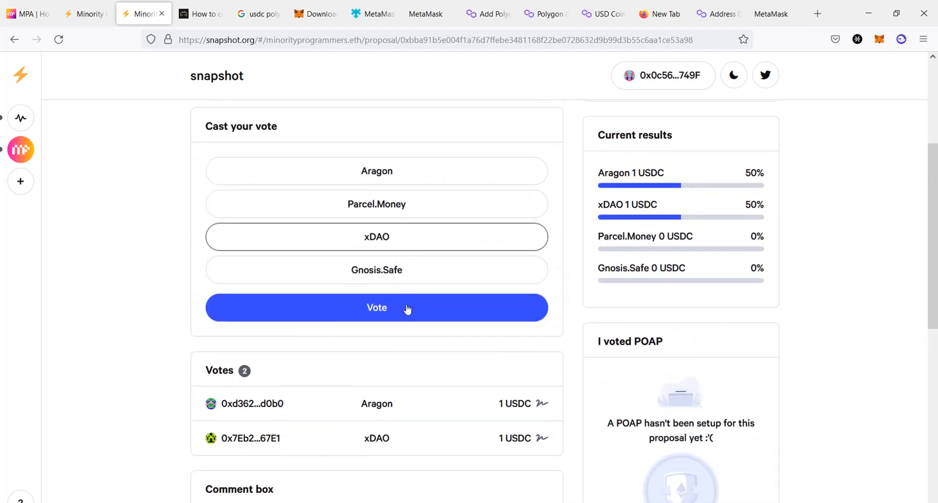
pyautogui.click(407, 308)
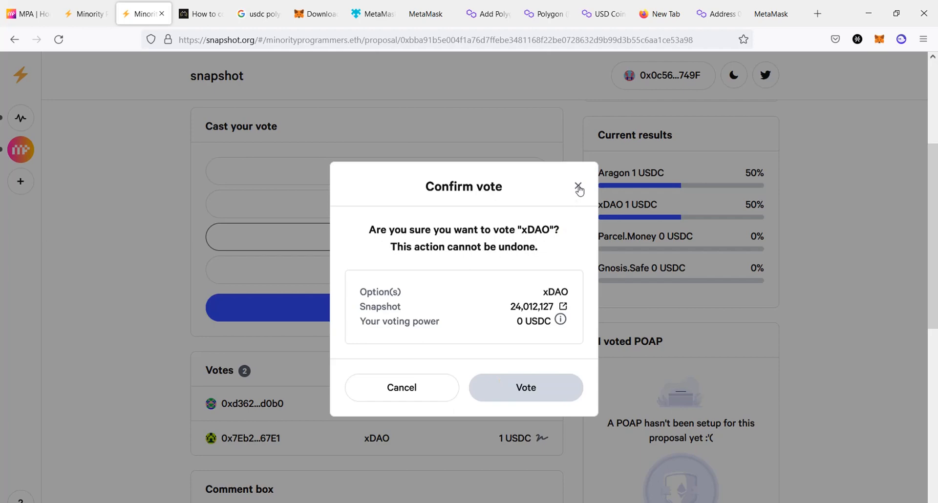
pyautogui.moveTo(580, 188); pyautogui.dragTo(475, 230)
pyautogui.scroll(4, 474, 230)
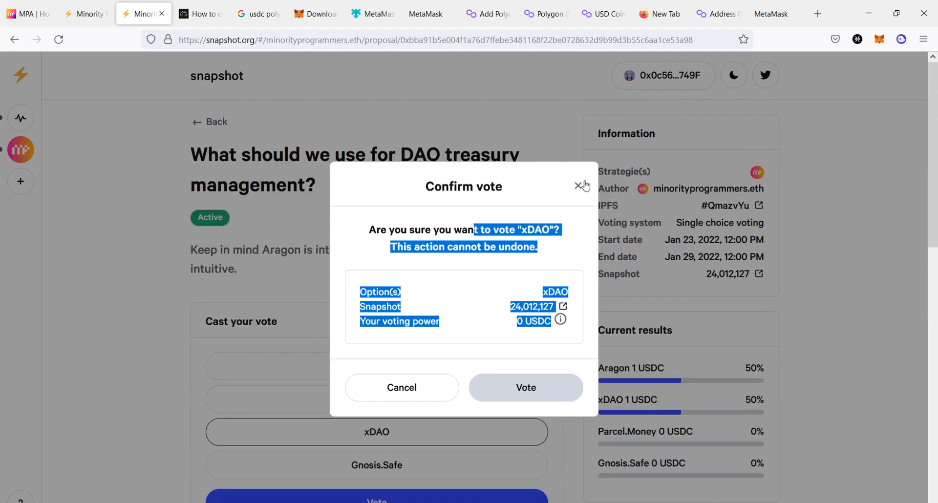
pyautogui.click(583, 185)
pyautogui.click(211, 124)
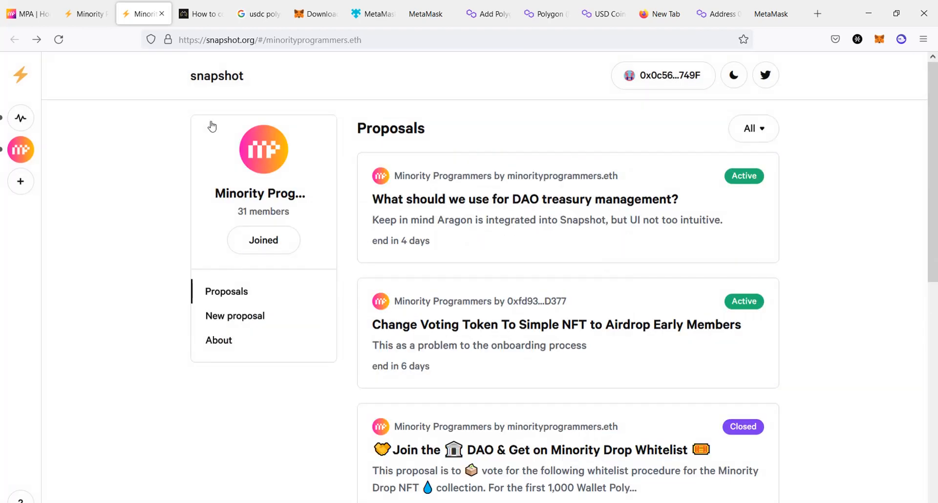
# Start a new proposal in the Minority Programmers space and title it "Extending hackathon deadline".
pyautogui.click(230, 316)
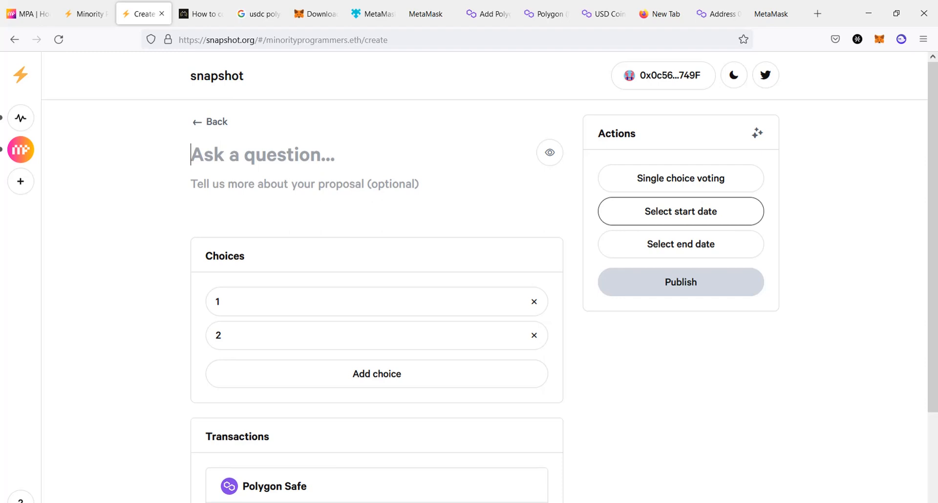
pyautogui.write('Extending')
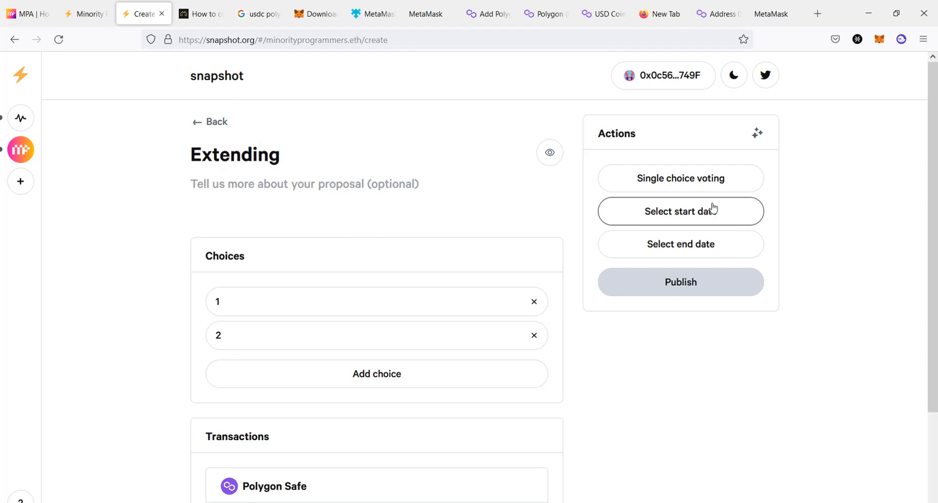
pyautogui.write(' hackathon deadline')
# Replace the proposal title with "Hiring ecosystem growth".
pyautogui.hotkey('ctrl', 'a')
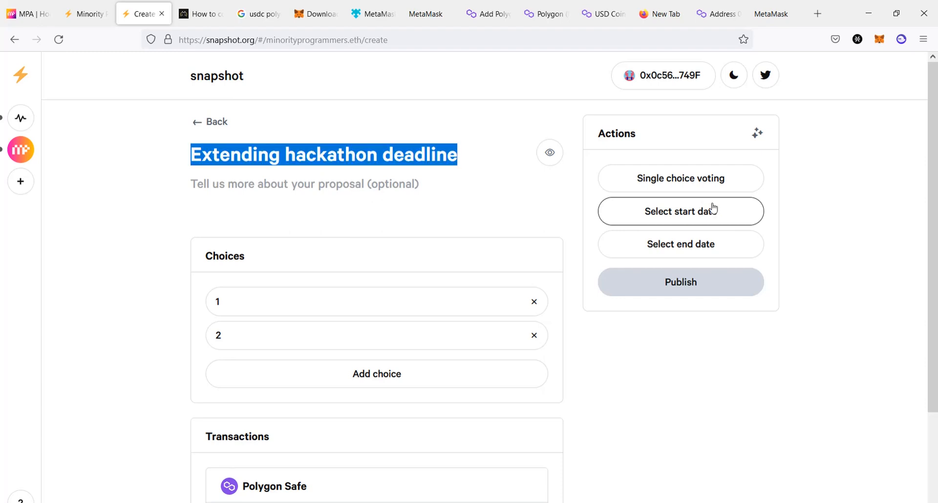
pyautogui.write('Hiring ecosystem g')
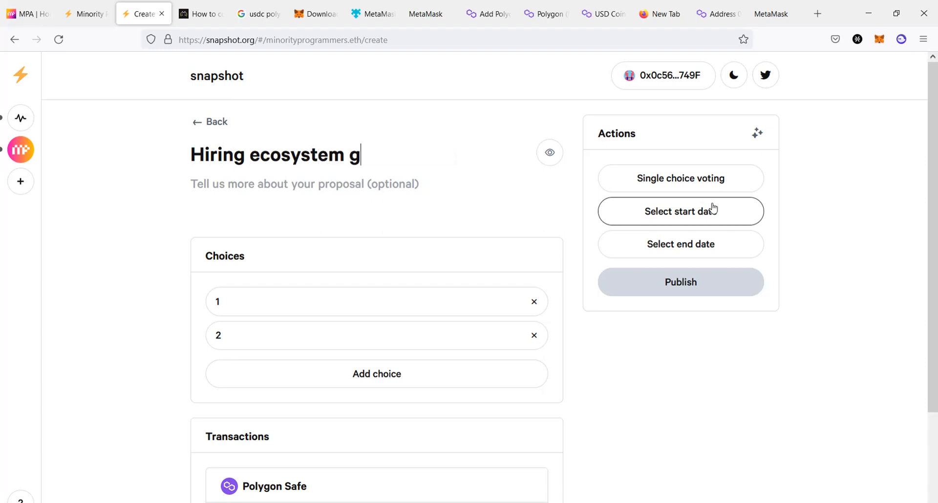
pyautogui.write('rowth')
# Change the proposal title to "Setting aside 20% into Minority Venture Capital".
pyautogui.hotkey('ctrl', 'a')
pyautogui.write('S')
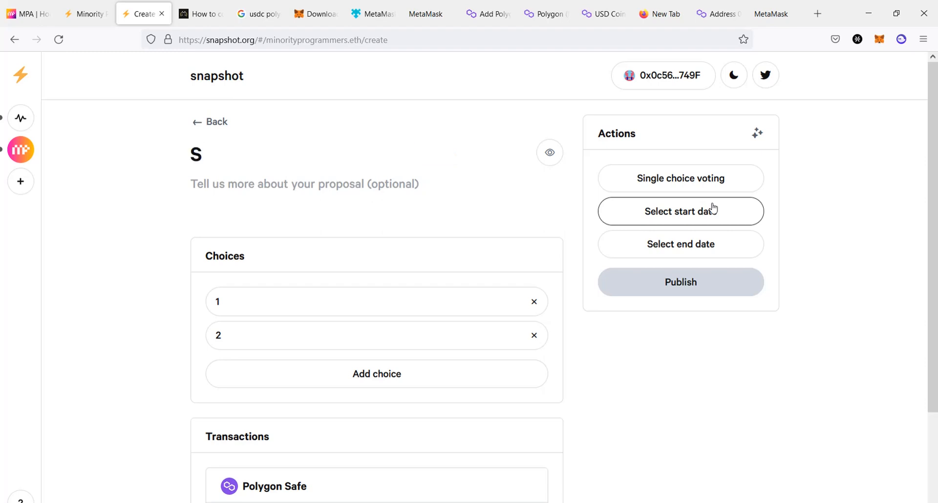
pyautogui.write('etting aside 20')
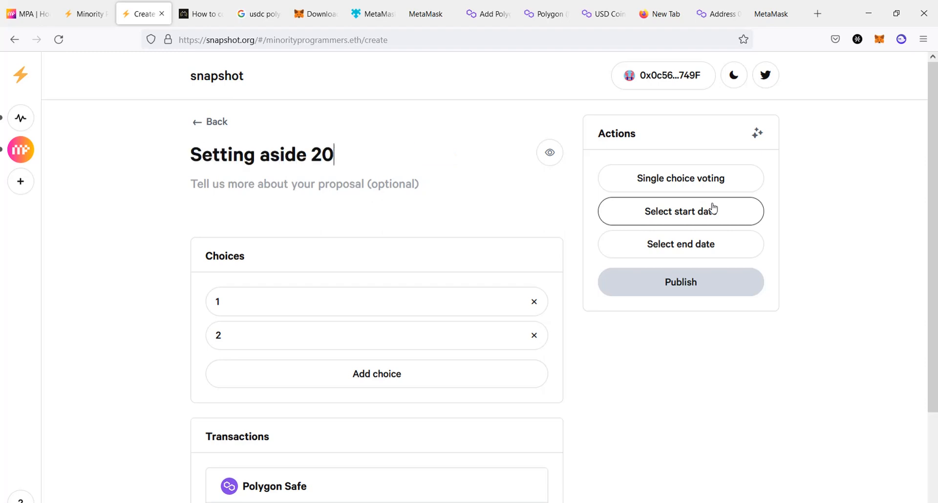
pyautogui.write('% into Minority ')
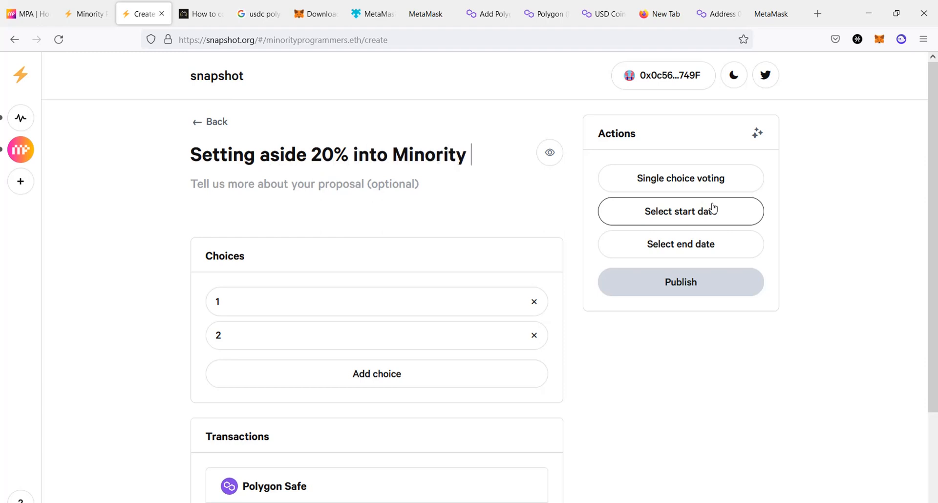
pyautogui.write('Venture Capital')
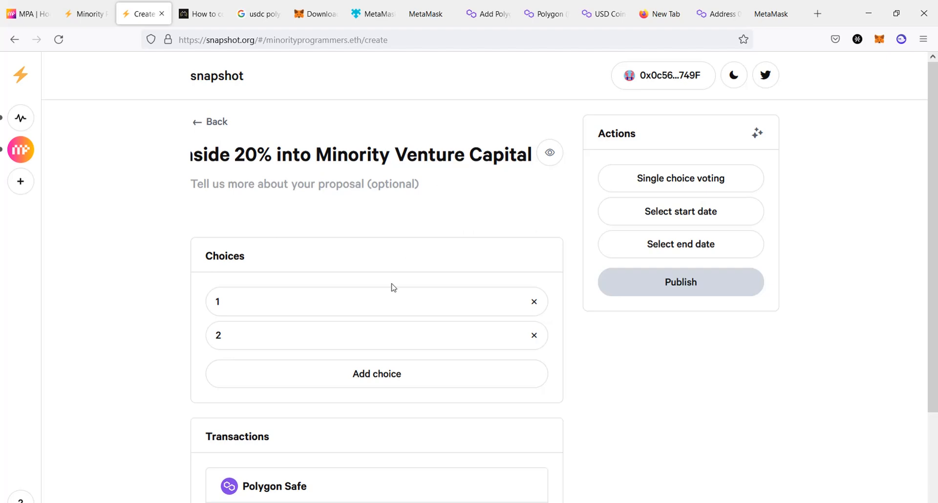
# Review the proposal form's choices and Polygon Safe transaction options, and examine the available voting systems without changing the selection.
pyautogui.scroll(-3, 406, 306)
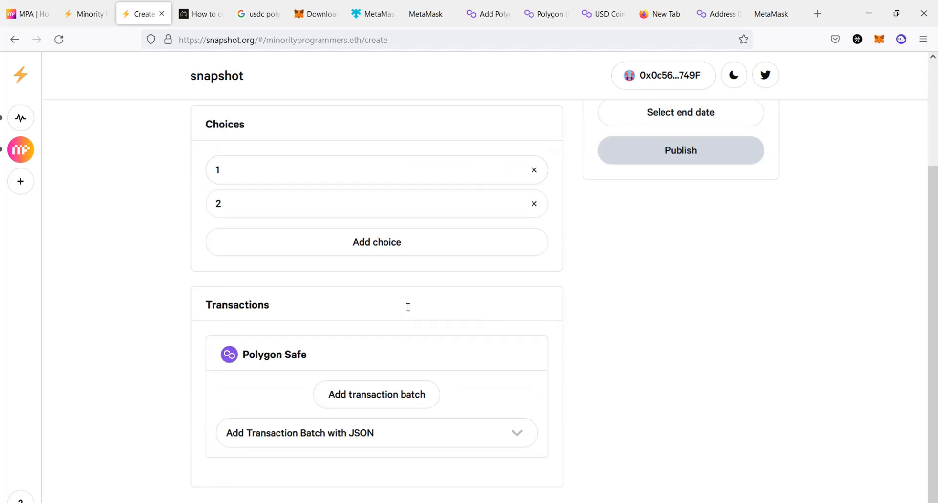
pyautogui.scroll(2, 409, 307)
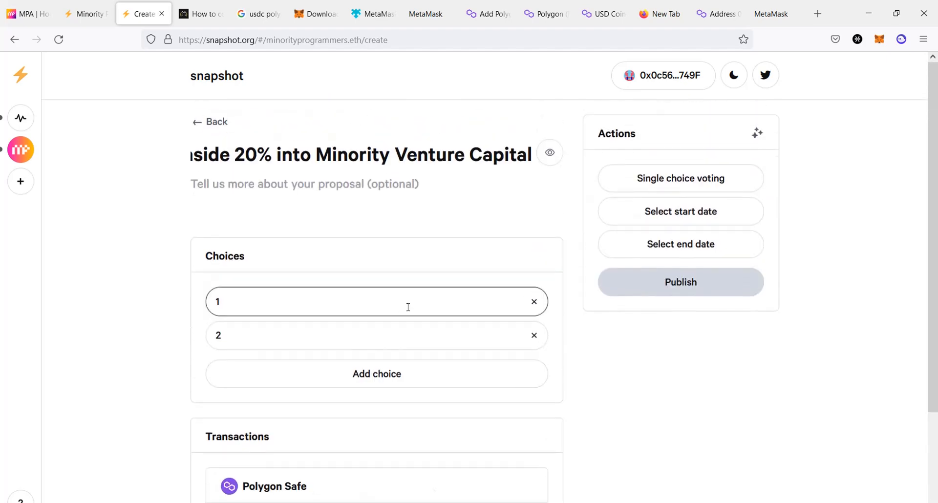
pyautogui.scroll(-2, 408, 307)
pyautogui.scroll(3, 408, 307)
pyautogui.click(712, 178)
pyautogui.scroll(-5, 448, 311)
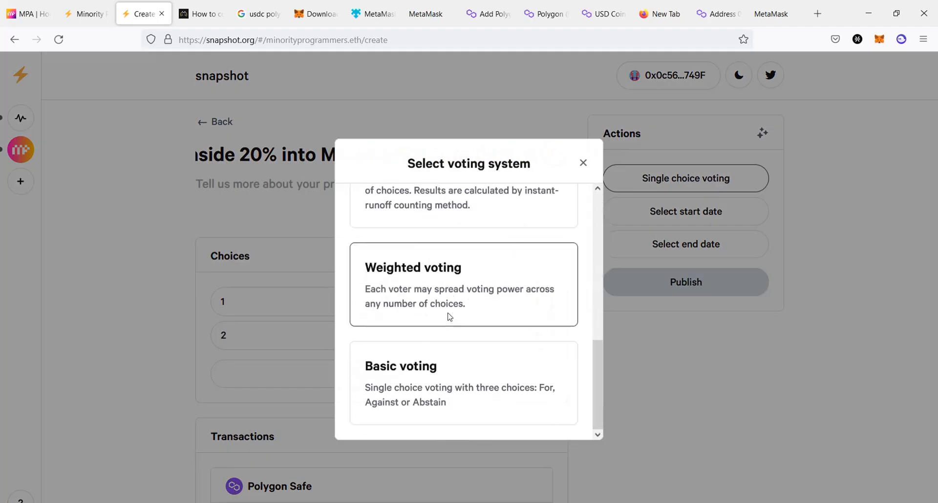
pyautogui.click(729, 238)
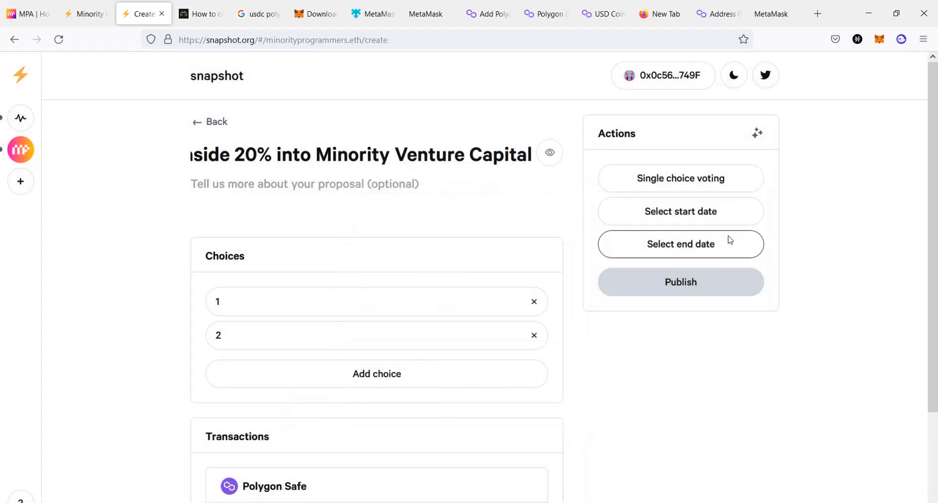